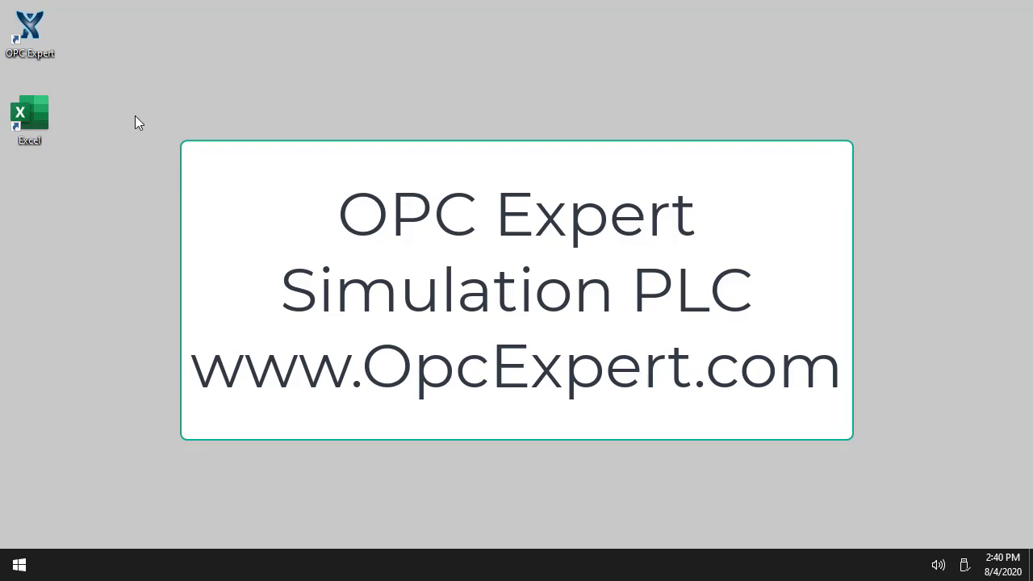
Open the file location of the OPC Expert shortcut and start OPC Expert, keeping its program folder open behind it
right_click(34, 38)
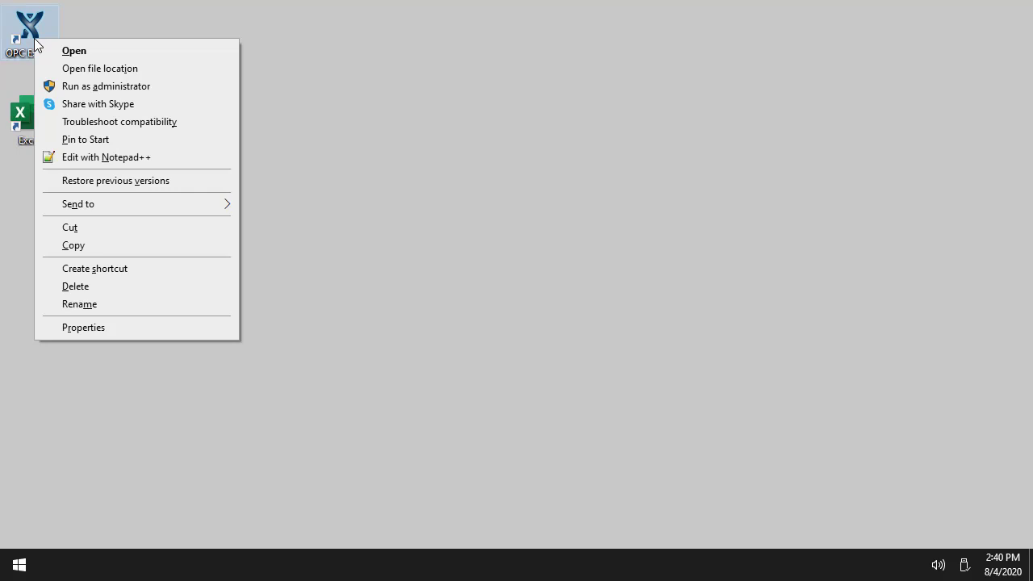
left_click(154, 69)
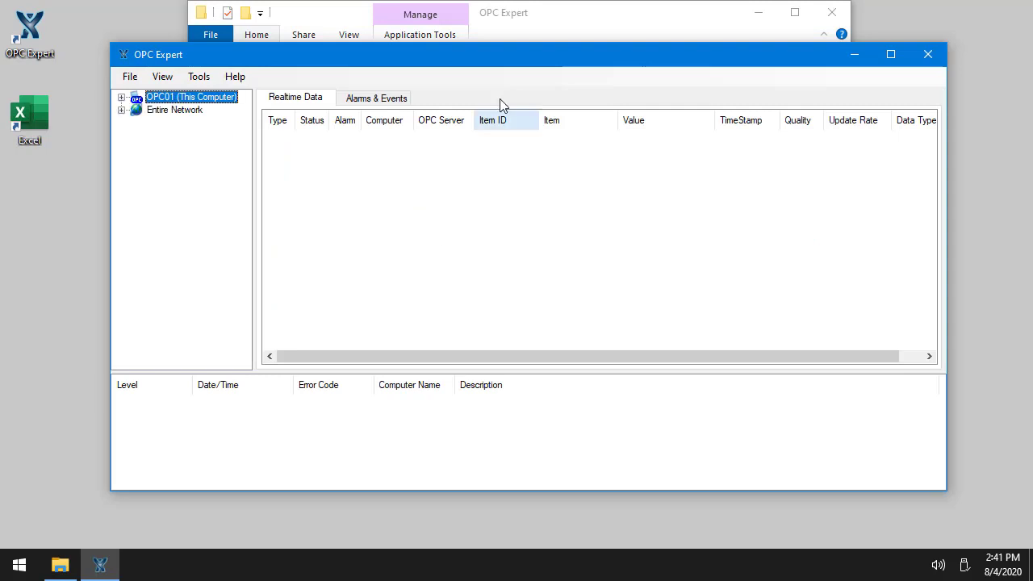
left_click(546, 21)
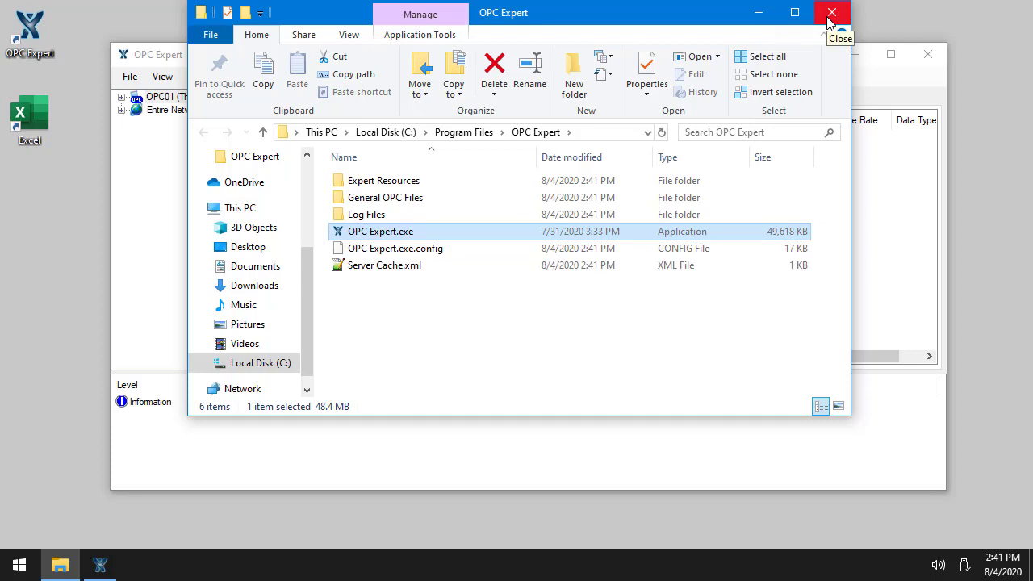
left_click(883, 228)
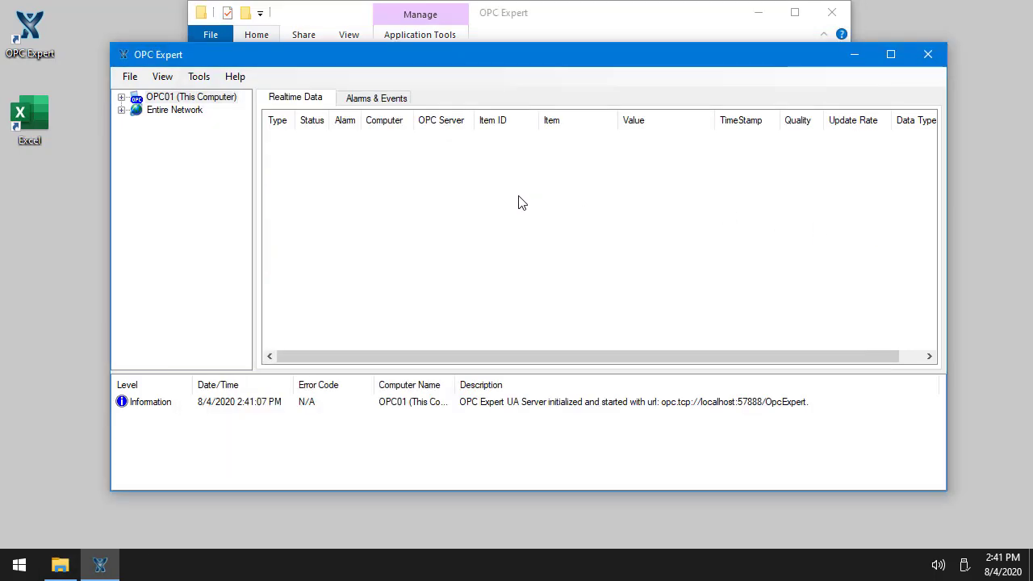
Enable the Excel features under Microsoft Excel connectivity in the general options
left_click(199, 77)
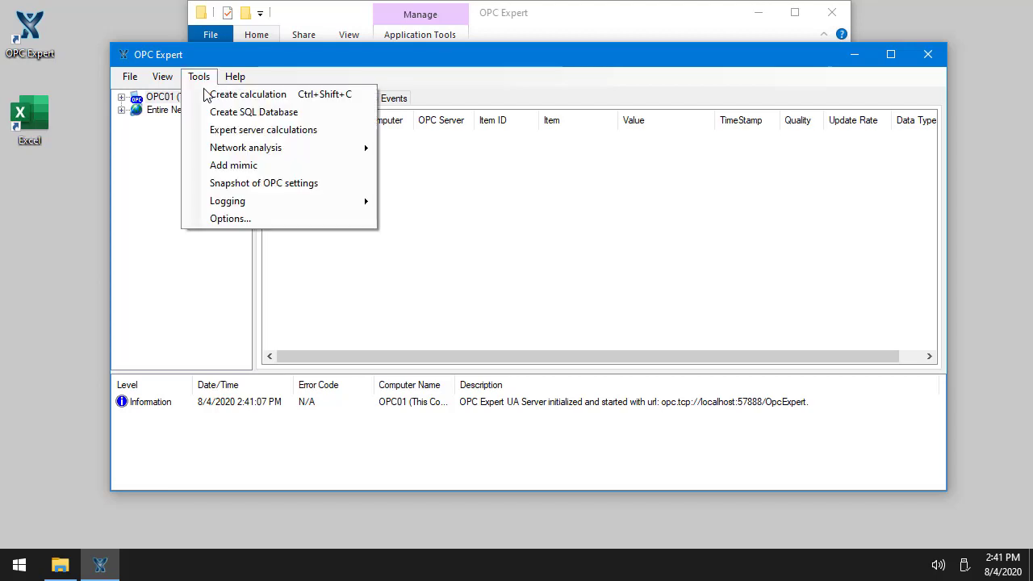
left_click(265, 219)
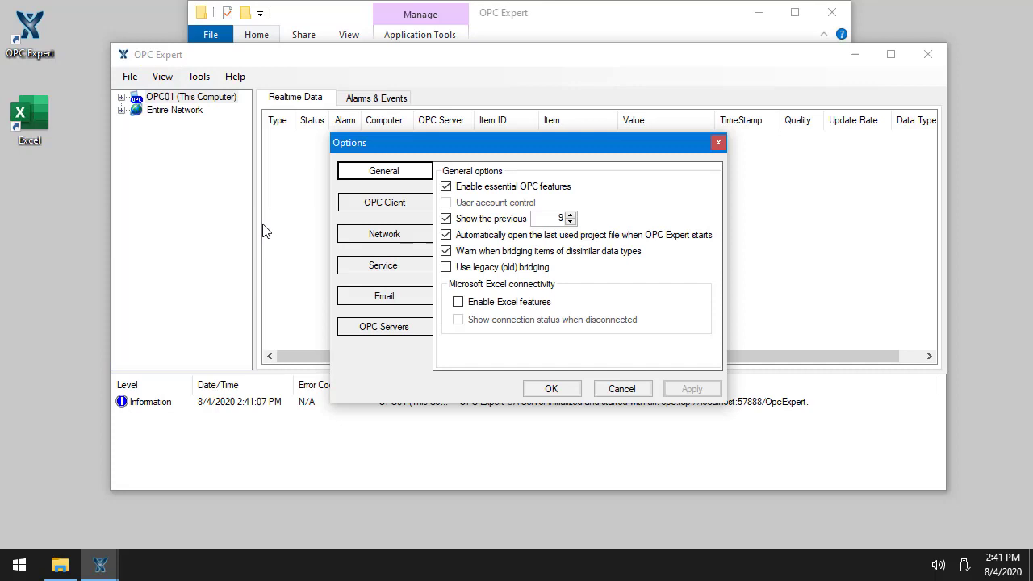
left_click(459, 302)
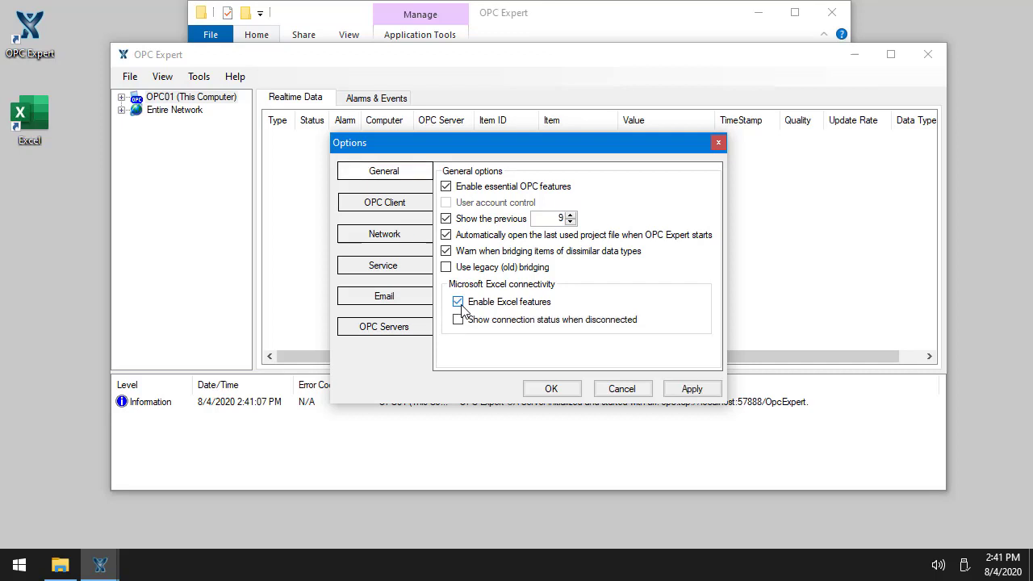
Enable the Simulation Server, set it to run as a service with its OPC DA server enabled, and accept the options
left_click(417, 337)
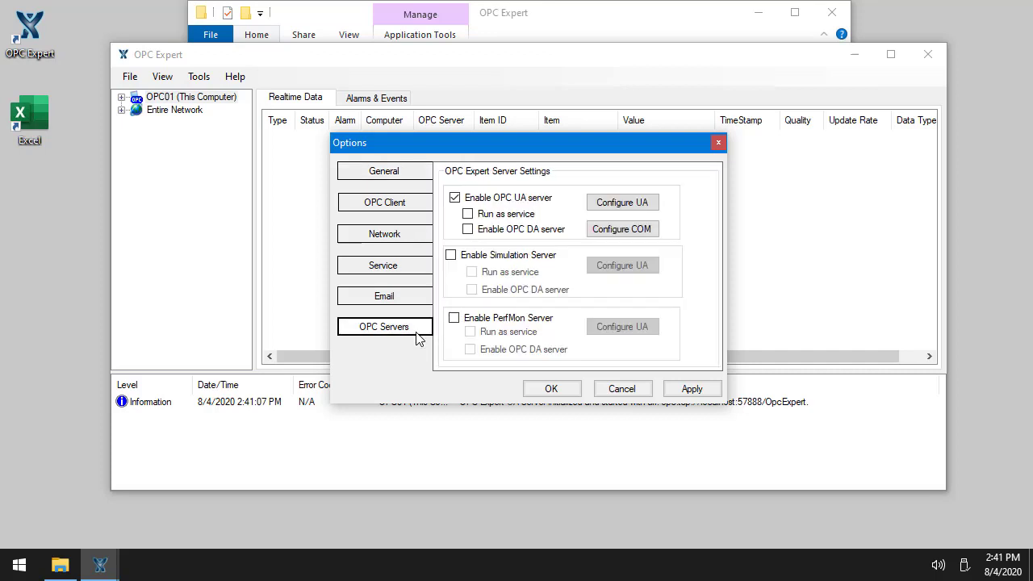
left_click(451, 260)
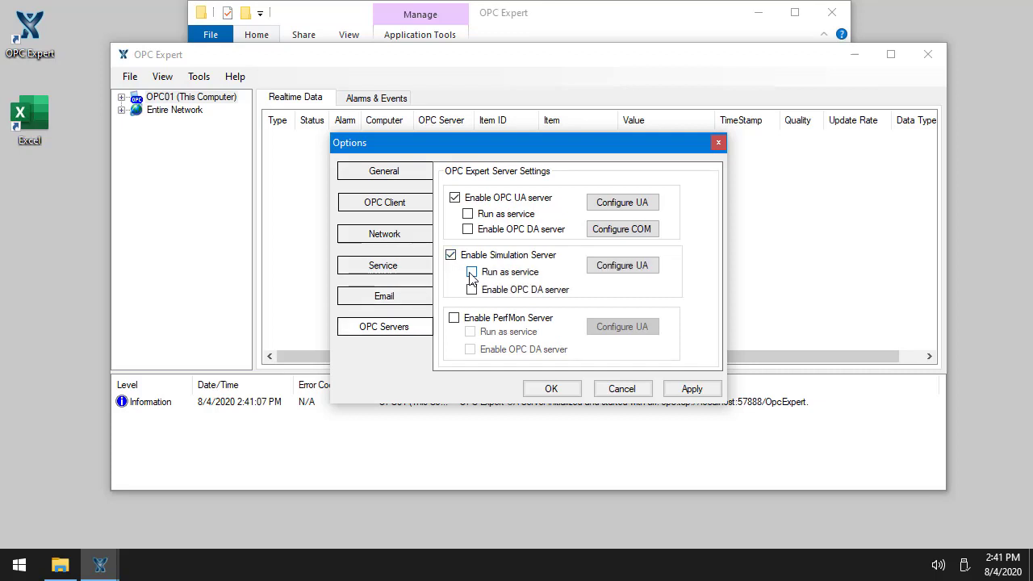
left_click(471, 272)
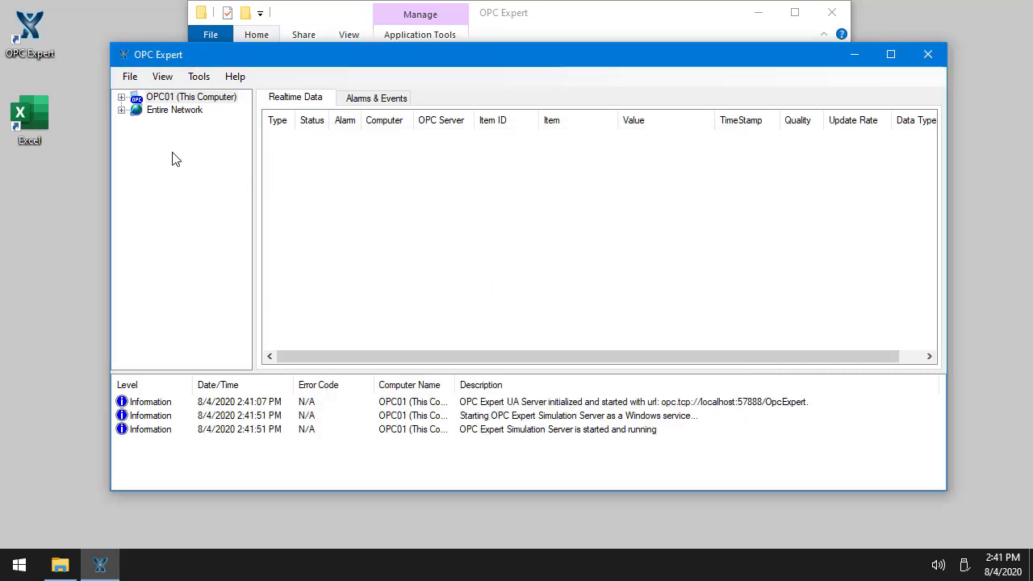
Browse this computer's OPC servers and examine the PLC items under SimulationDevice in the OPC Expert Simulation DA Server
left_click(122, 97)
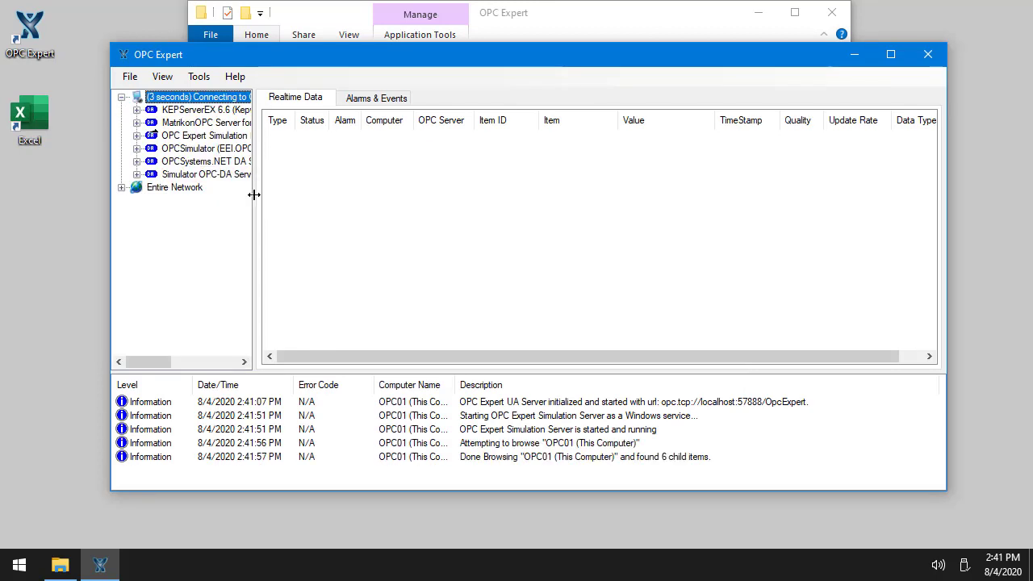
left_click_drag(253, 195, 360, 210)
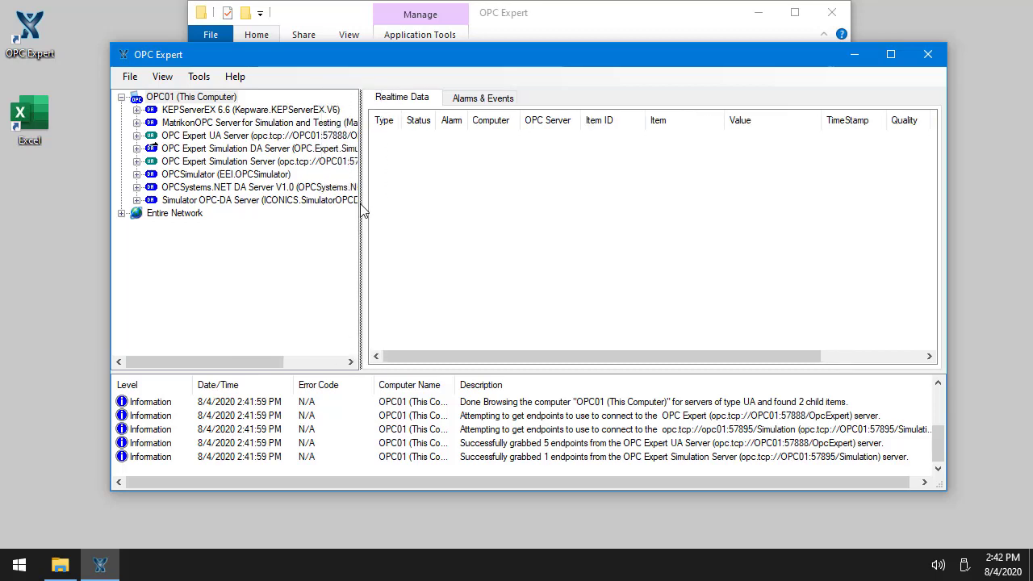
left_click(214, 148)
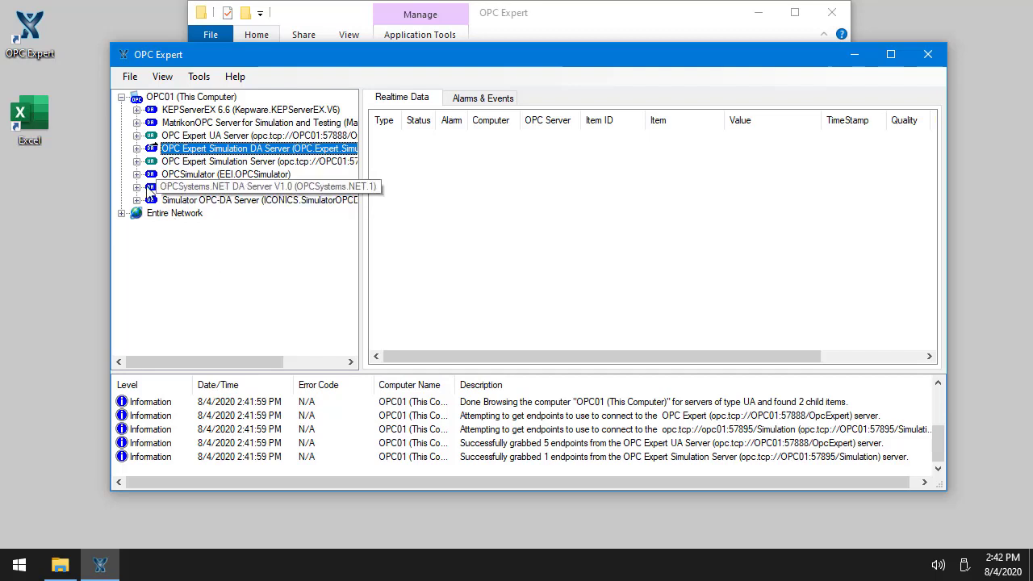
left_click(137, 150)
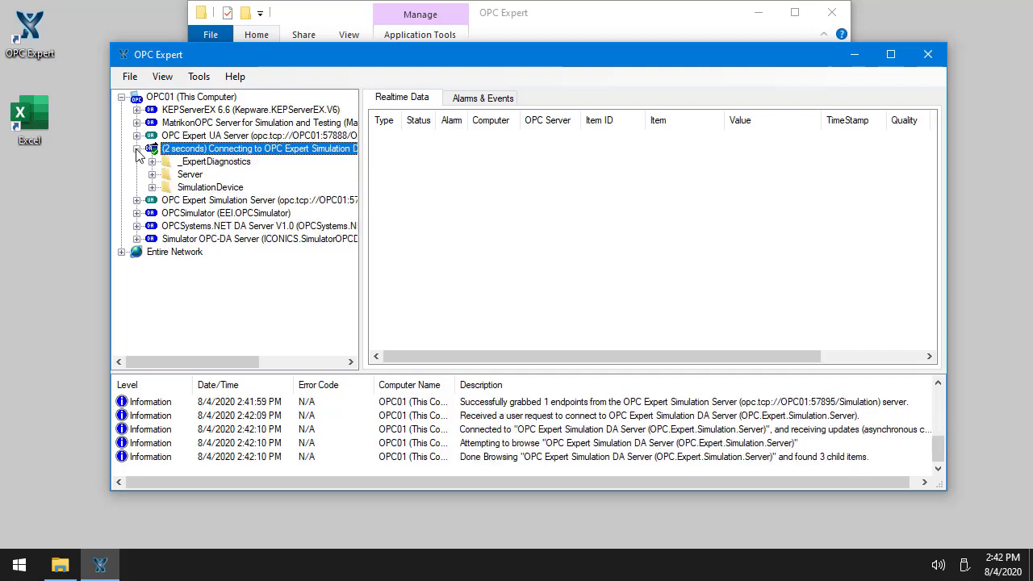
left_click(152, 188)
left_click(168, 213)
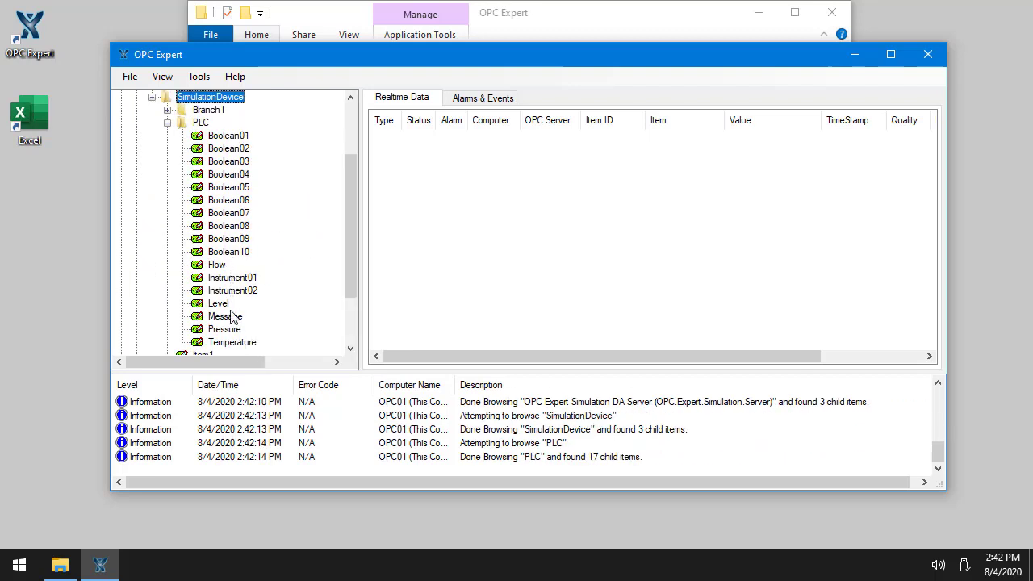
left_click_drag(353, 259, 311, 208)
left_click(138, 149)
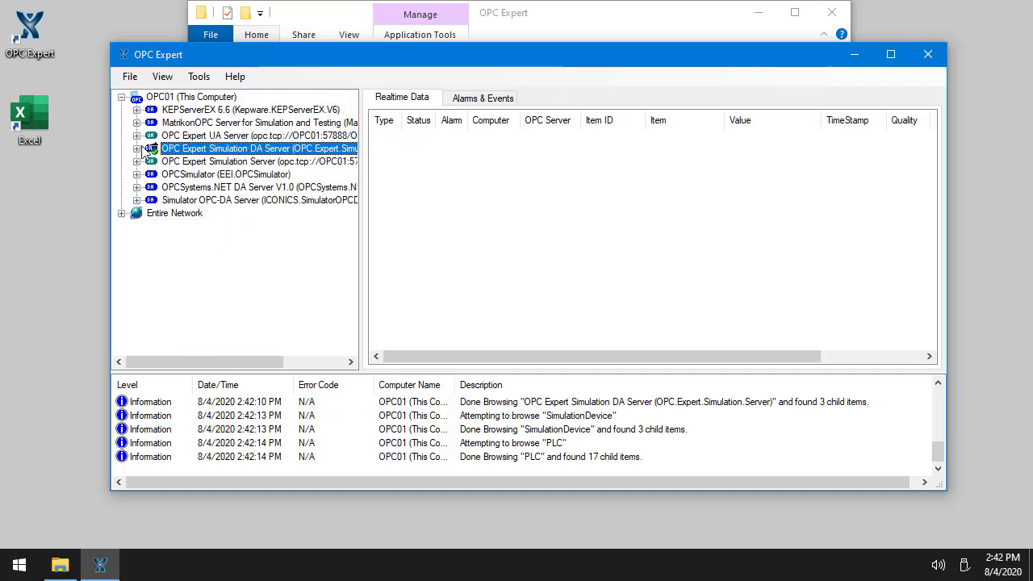
Connect to the OPC Expert Simulation Server (UA) and add its whole SimulationDevice PLC branch to the realtime data, enlarging the window to fit
left_click(179, 163)
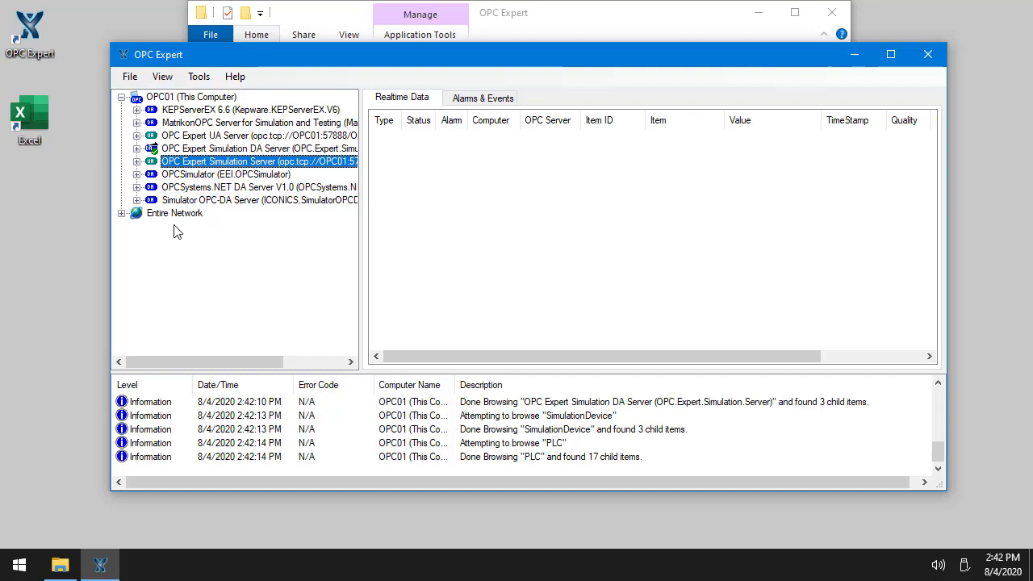
left_click(137, 162)
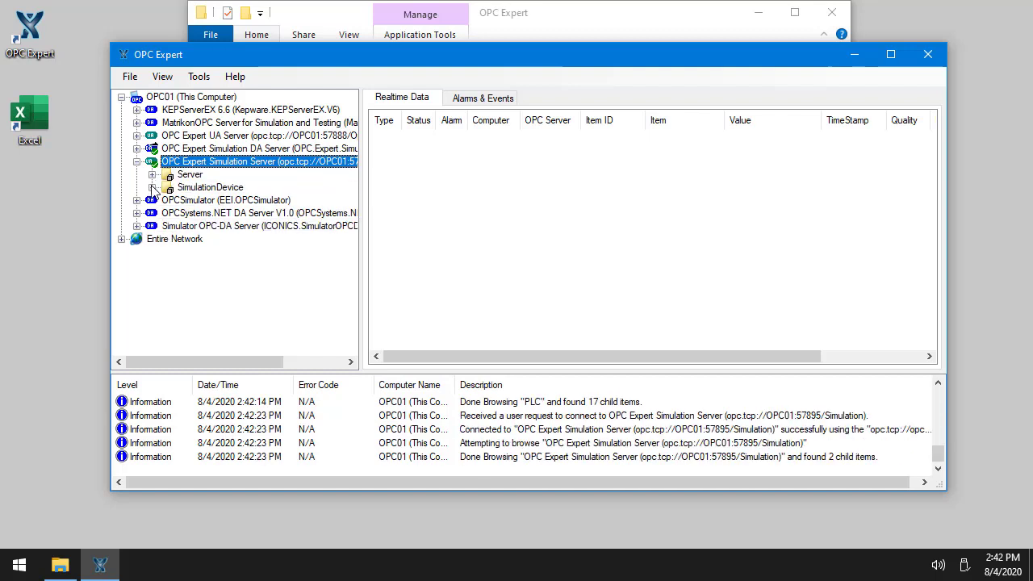
left_click(152, 187)
left_click(167, 213)
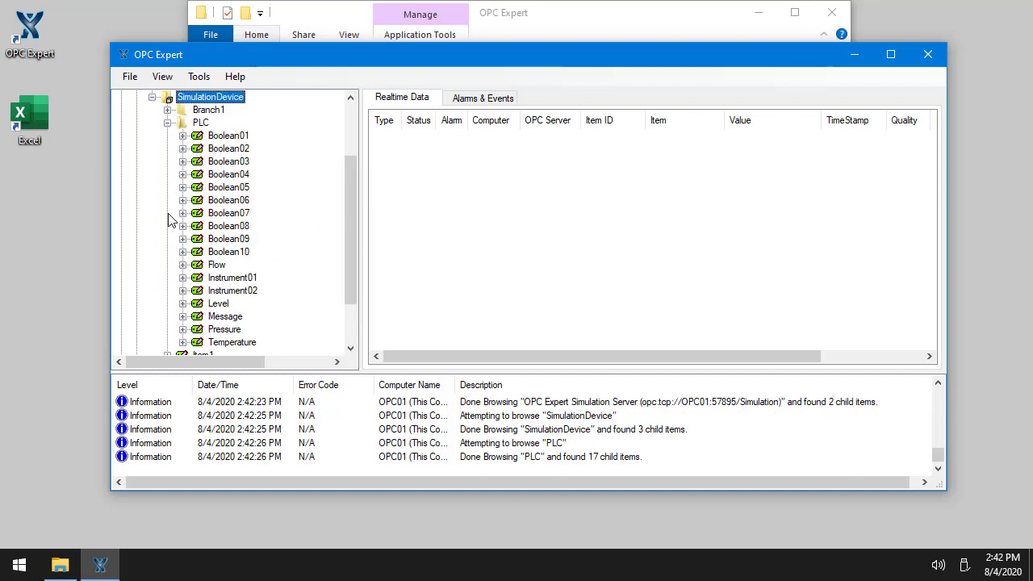
left_click(198, 123)
left_click_drag(198, 124, 457, 167)
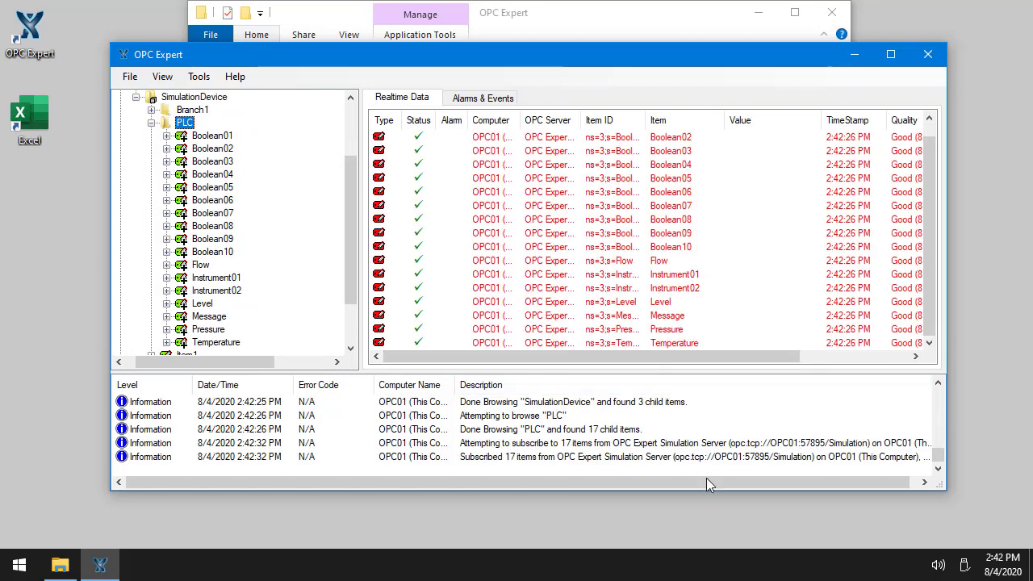
left_click_drag(717, 491, 726, 534)
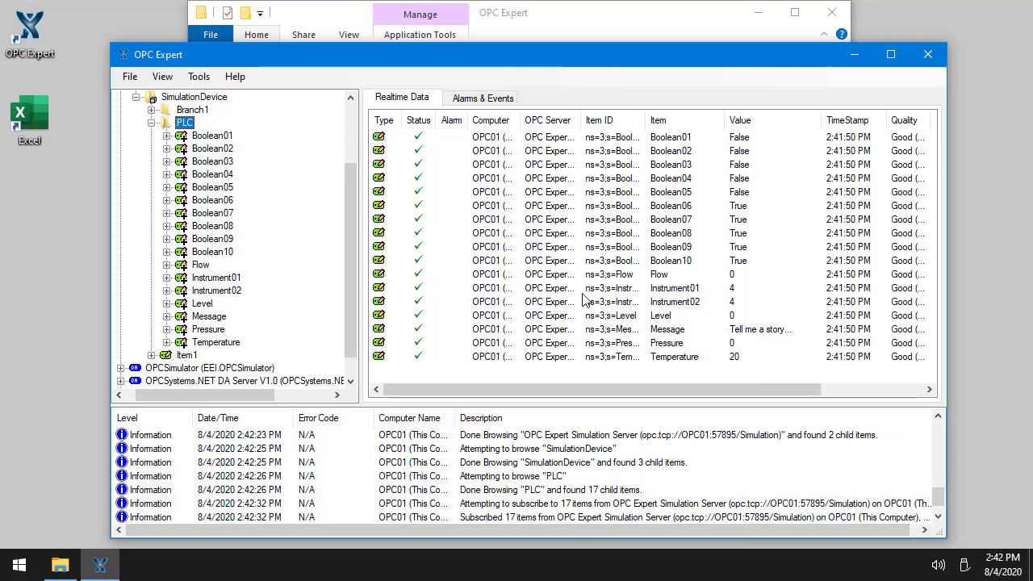
Switch to the OPC Expert program folder, find PLC.xlsm in Expert Resources and open it in Excel
left_click(621, 20)
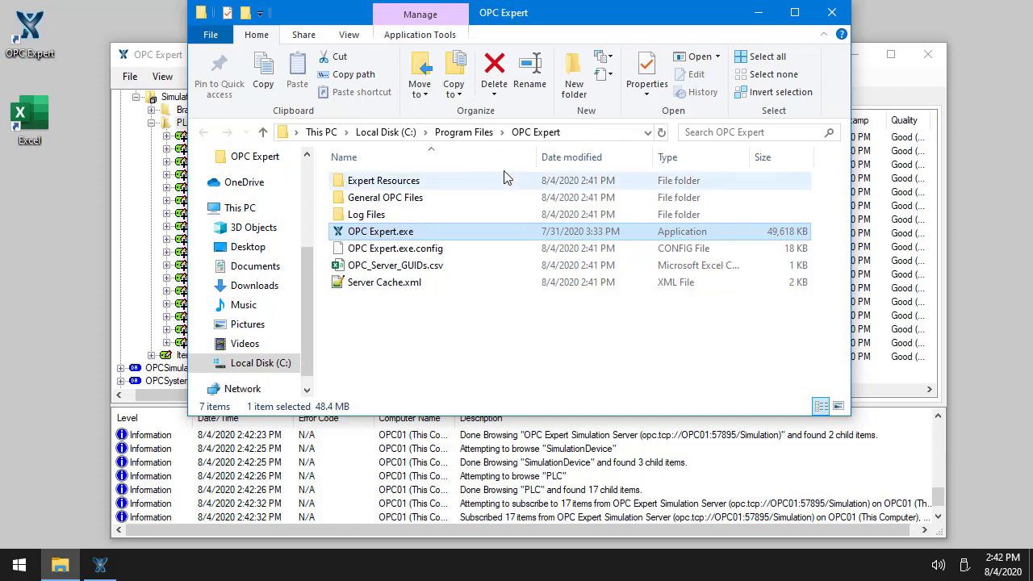
double_click(387, 184)
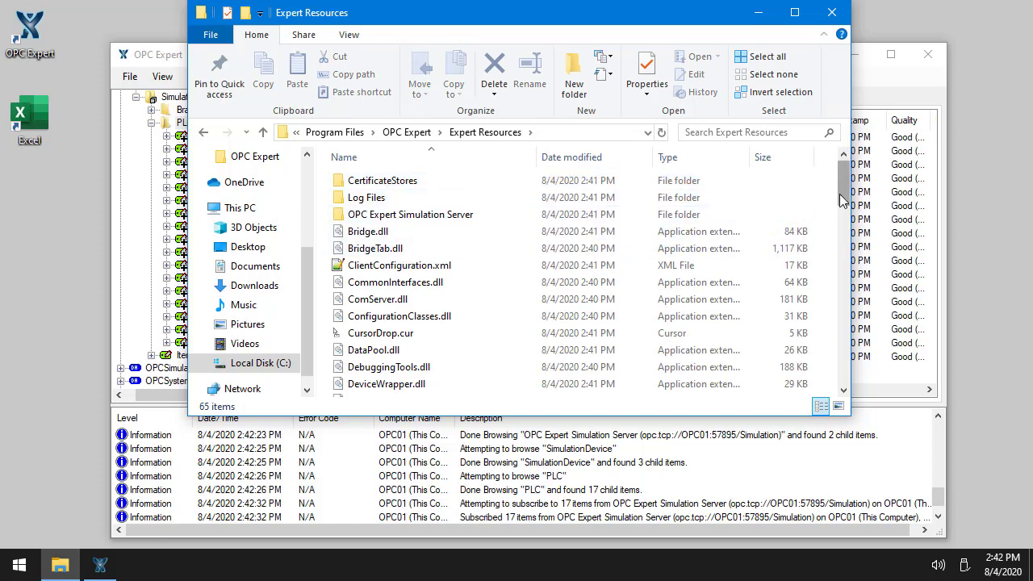
left_click_drag(840, 195, 836, 355)
left_click(405, 278)
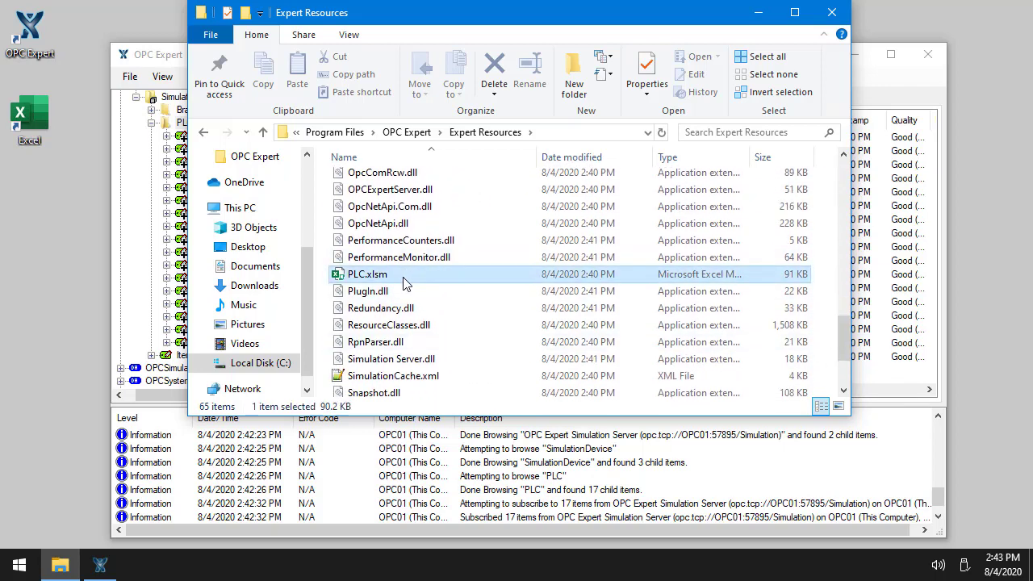
left_click_drag(417, 281, 42, 137)
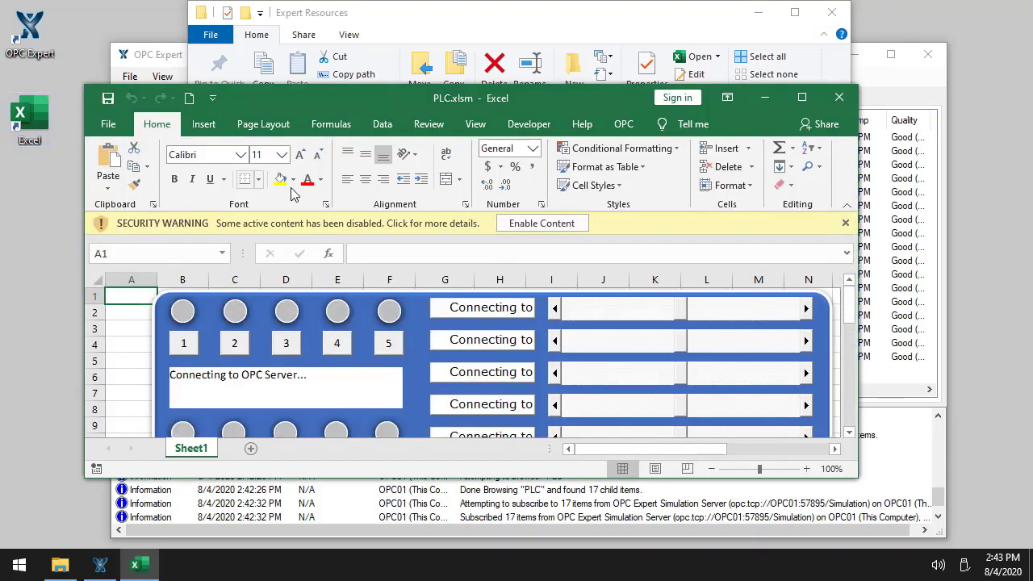
Enable the workbook's active content, reduce the sheet zoom to 80% and maximize the Excel window
left_click(531, 224)
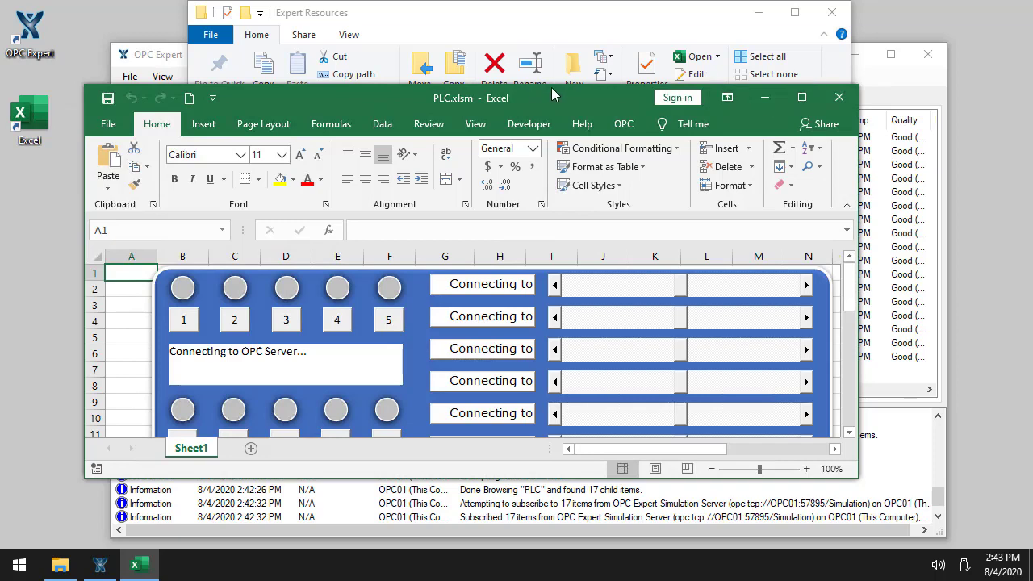
left_click_drag(560, 84, 560, 0)
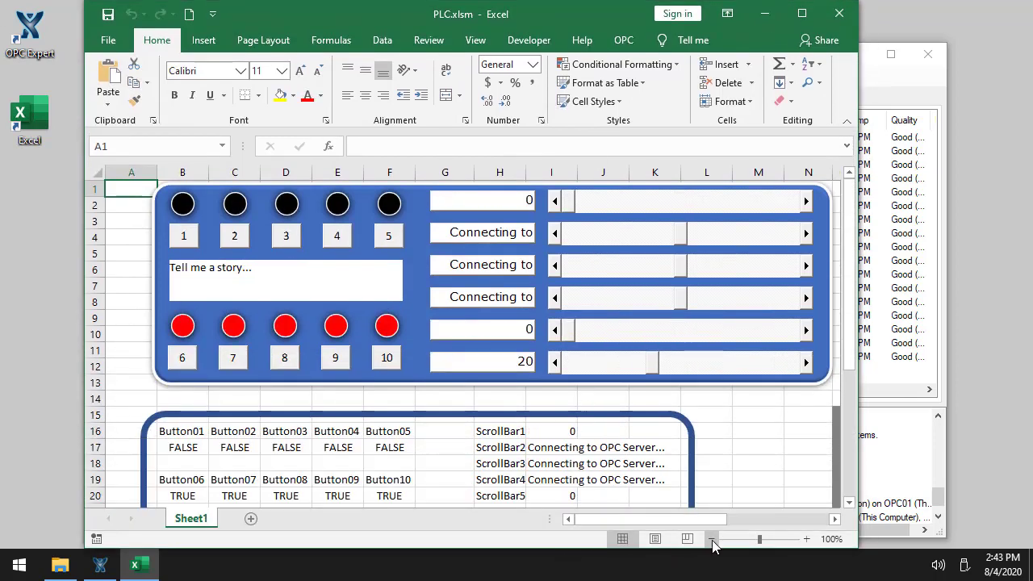
left_click(711, 539)
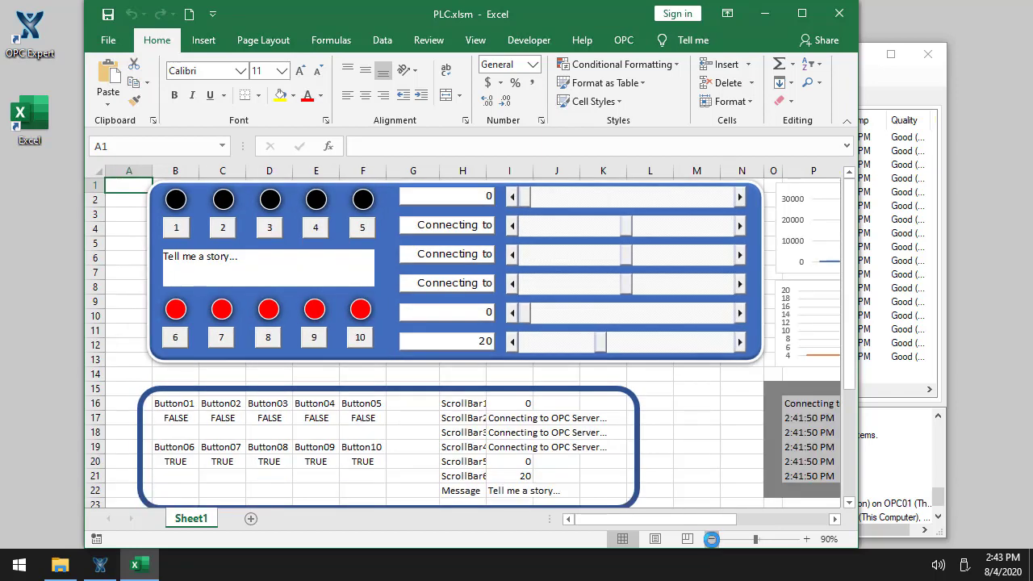
left_click(711, 539)
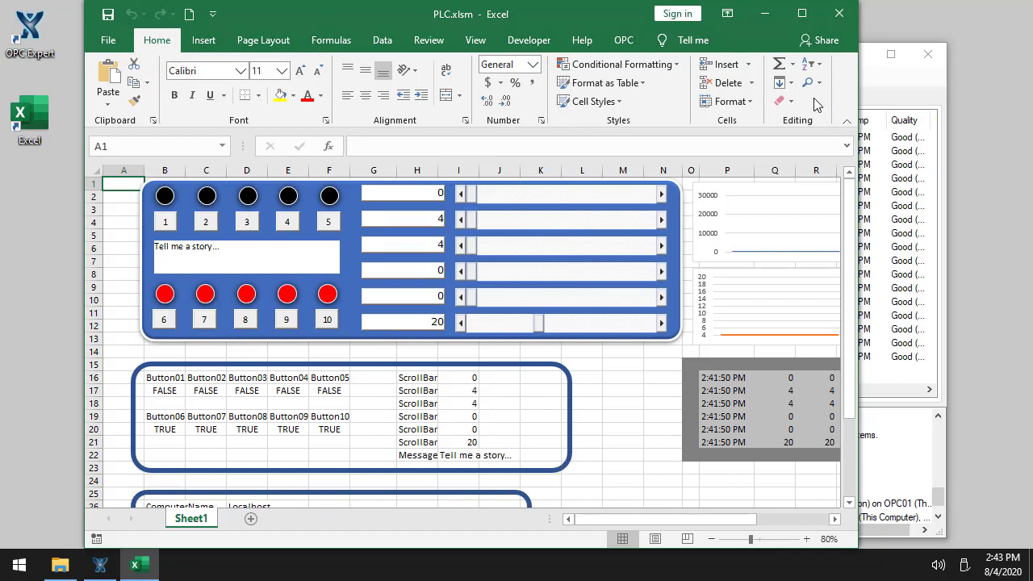
left_click(803, 13)
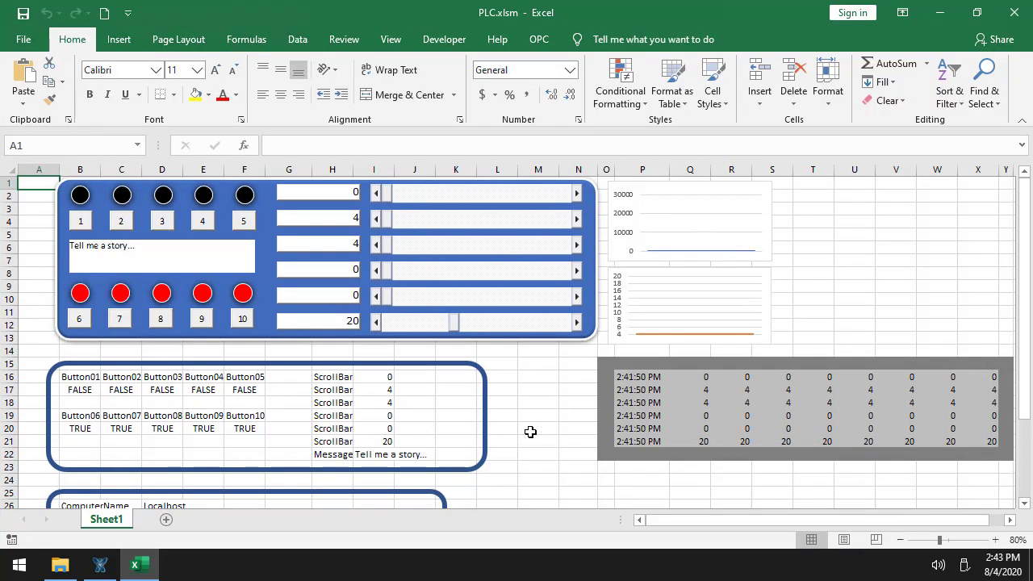
Test buttons 1 and 2 on the simulated PLC panel by switching each on and off repeatedly, leaving both off
left_click(81, 222)
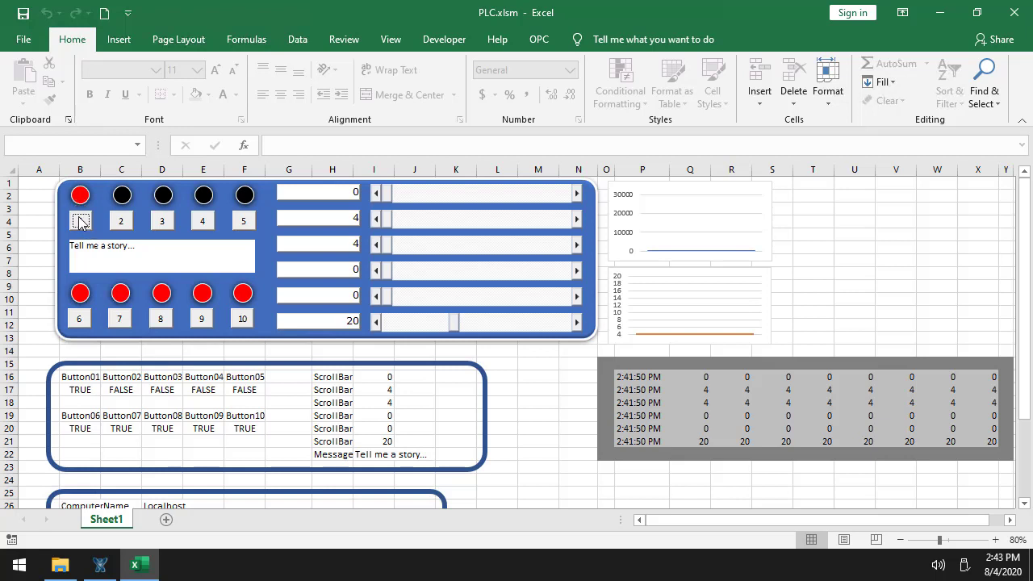
left_click(121, 222)
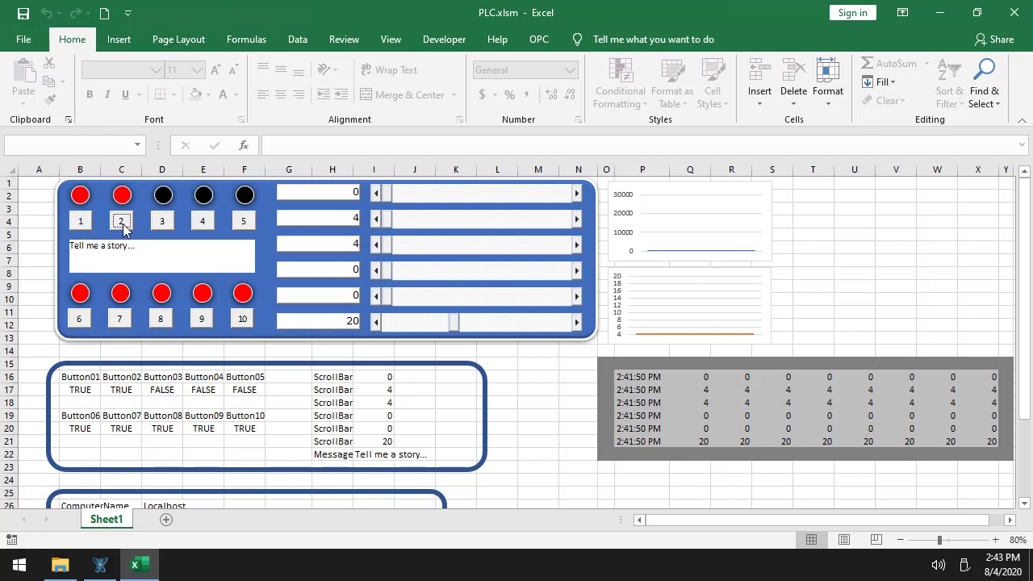
left_click(121, 225)
left_click(81, 224)
left_click(117, 226)
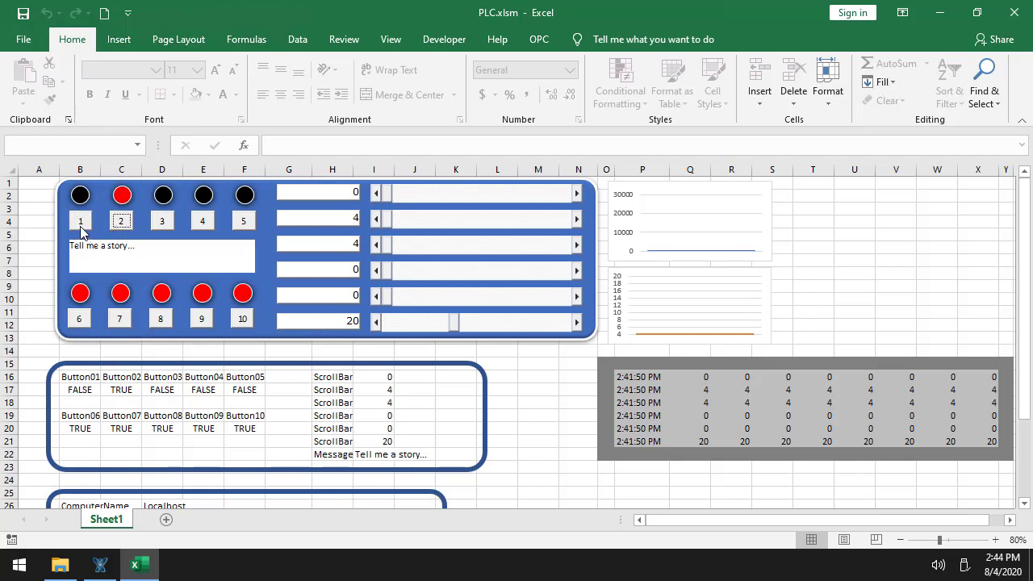
left_click(80, 222)
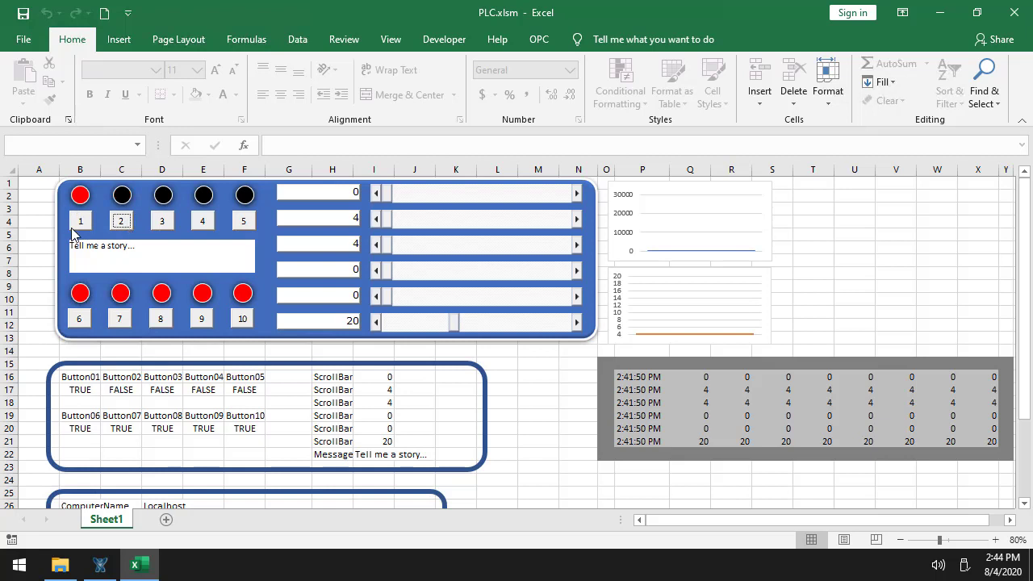
left_click(79, 227)
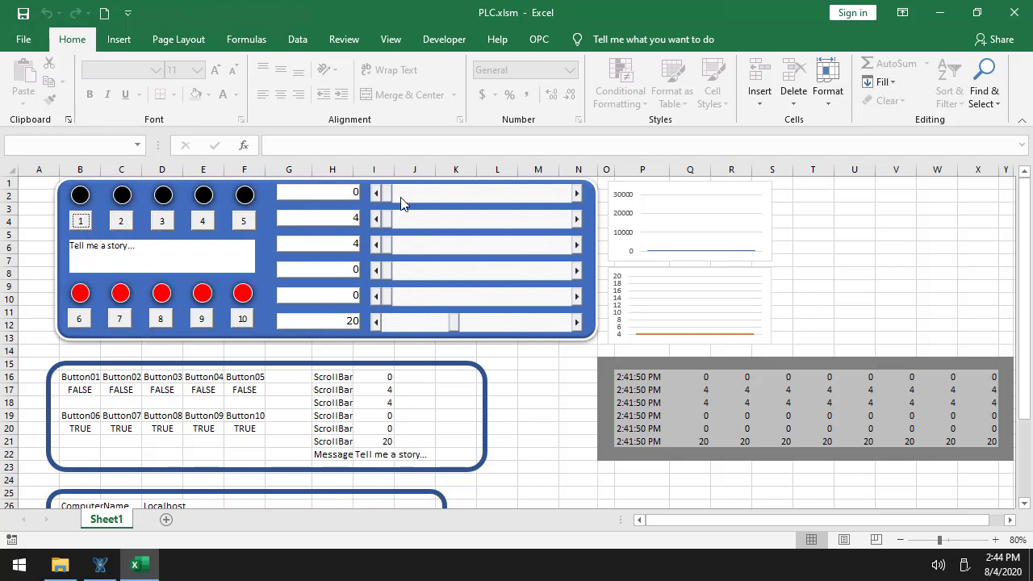
Move the panel's scroll bars to 12602 for flow, 11.4568 and 11.9636 for the instruments, 61.54 for pressure and 30.95 for temperature
left_click_drag(388, 196, 456, 202)
left_click_drag(388, 220, 442, 219)
left_click_drag(387, 244, 477, 232)
left_click_drag(747, 395, 632, 259)
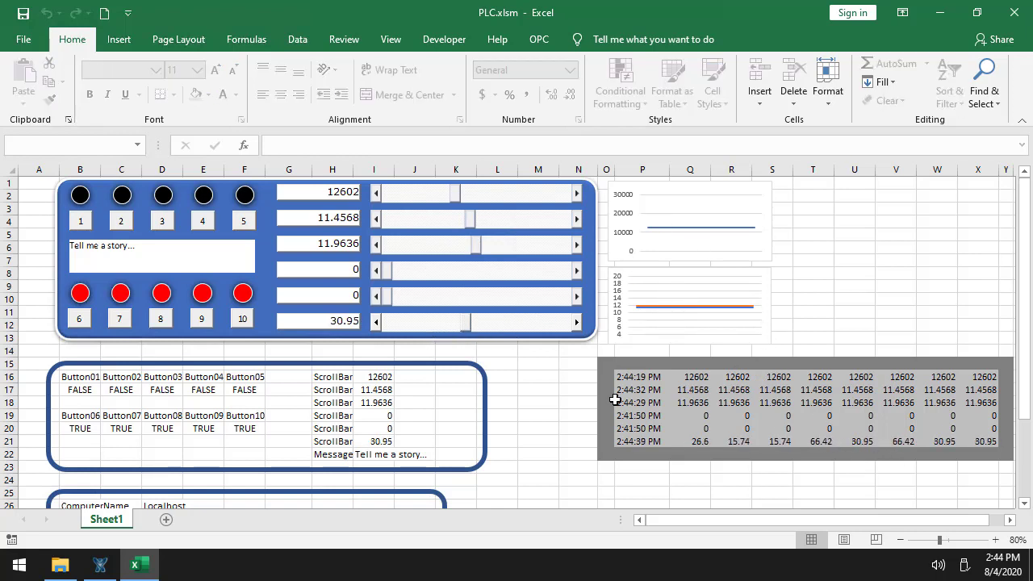
left_click_drag(382, 295, 469, 422)
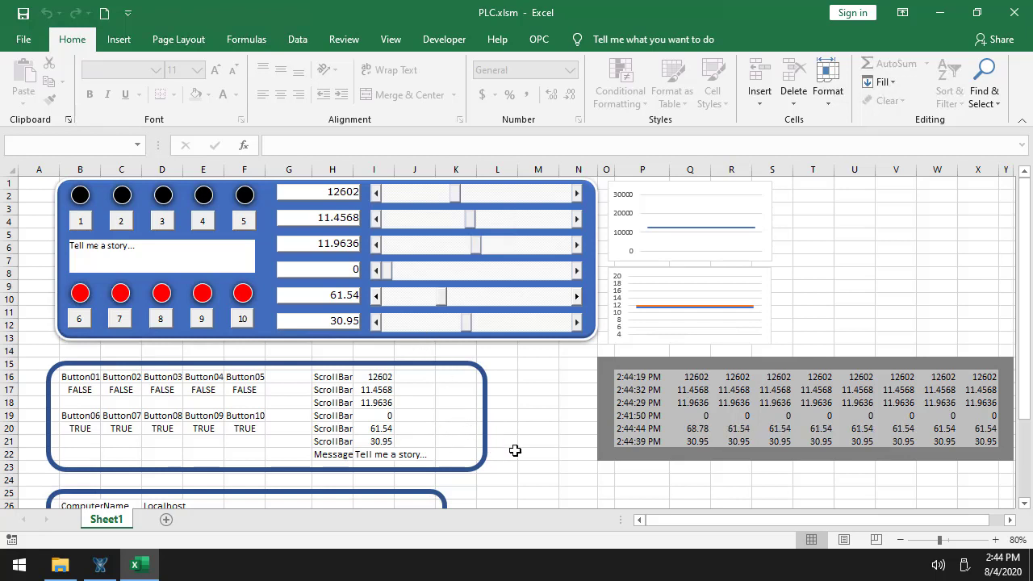
Set the Update Rate in cell D28 of the PLC sheet to 100
scroll(510, 455, "down", 1)
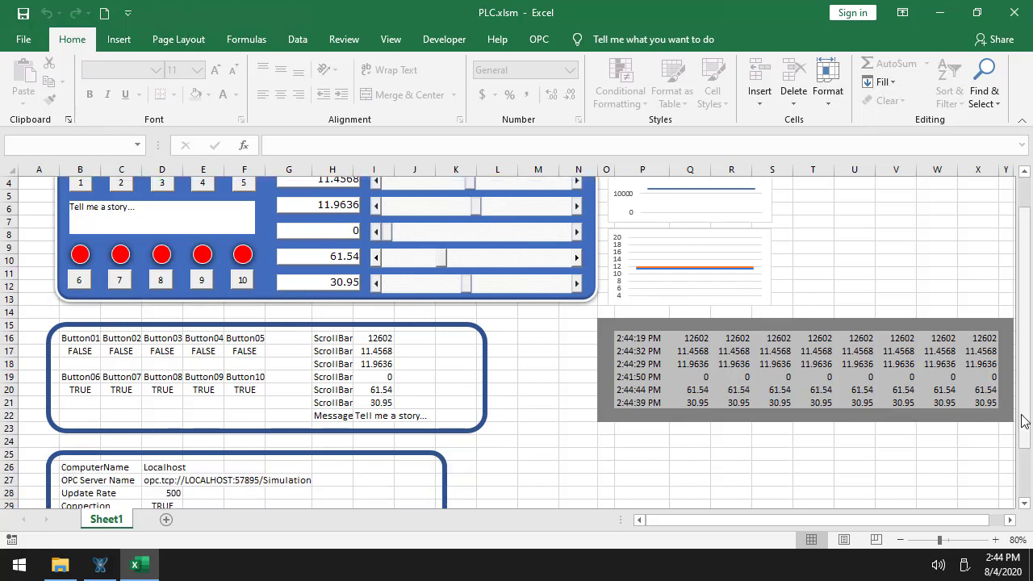
left_click_drag(1023, 413, 1023, 464)
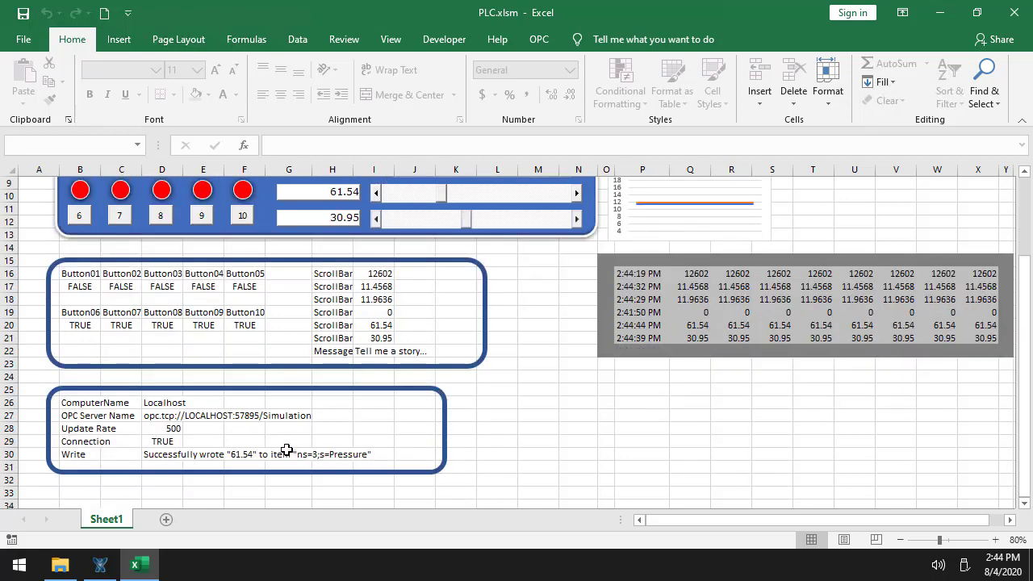
left_click(167, 429)
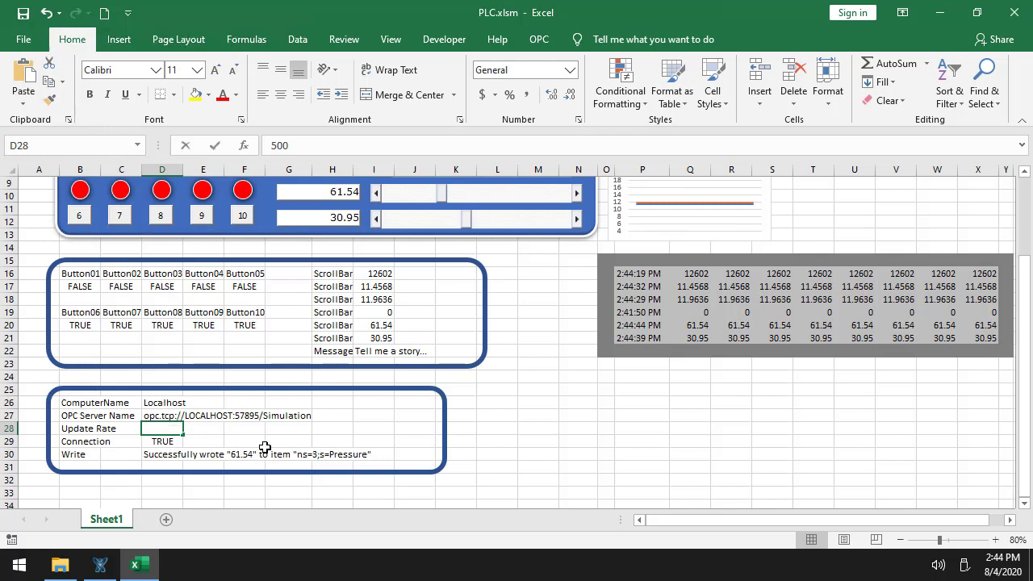
type("1")
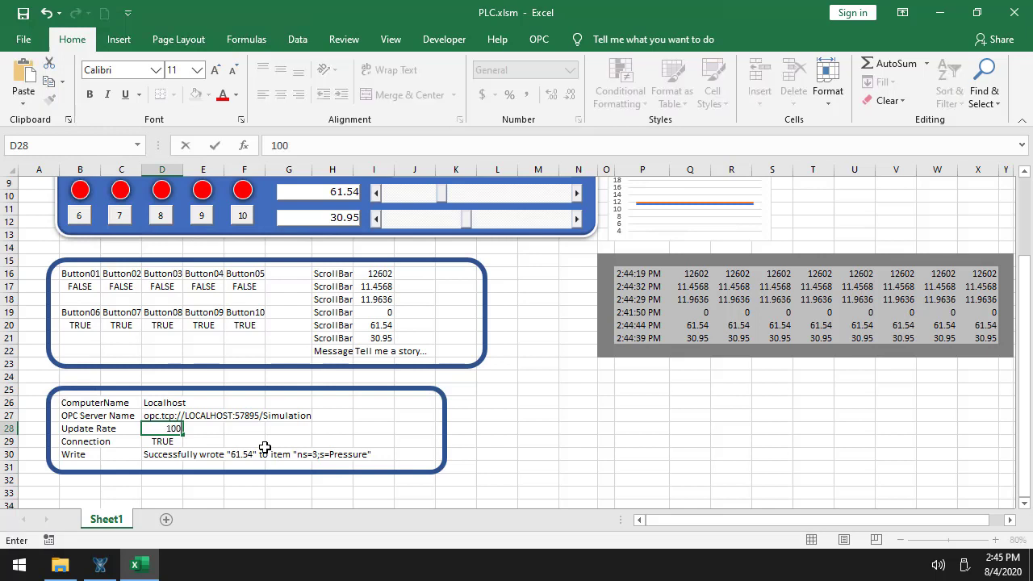
key("Return")
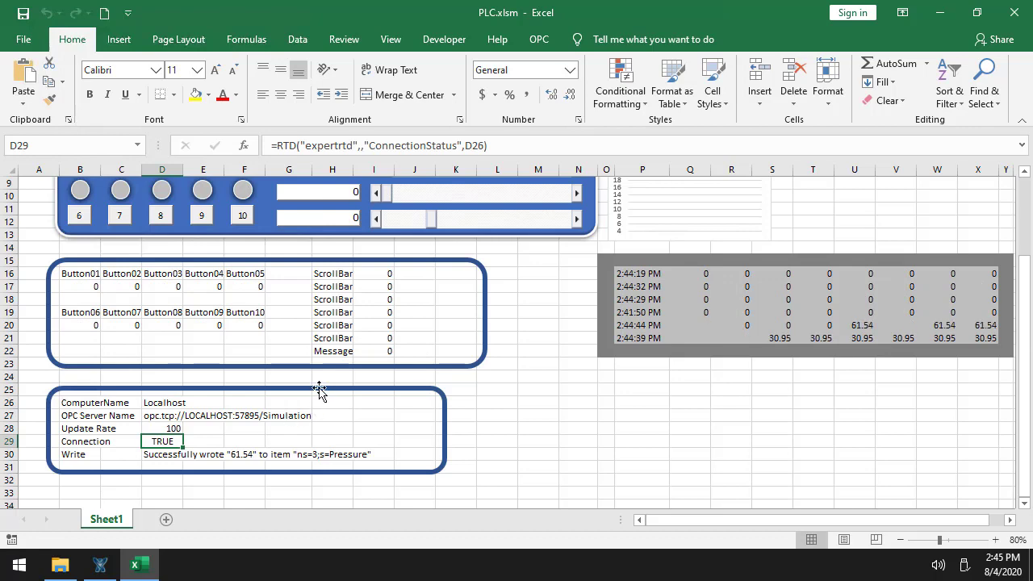
Test the panel's response by moving the flow scroll bar back and forth, leaving it at 13047
left_click_drag(1026, 401, 1018, 309)
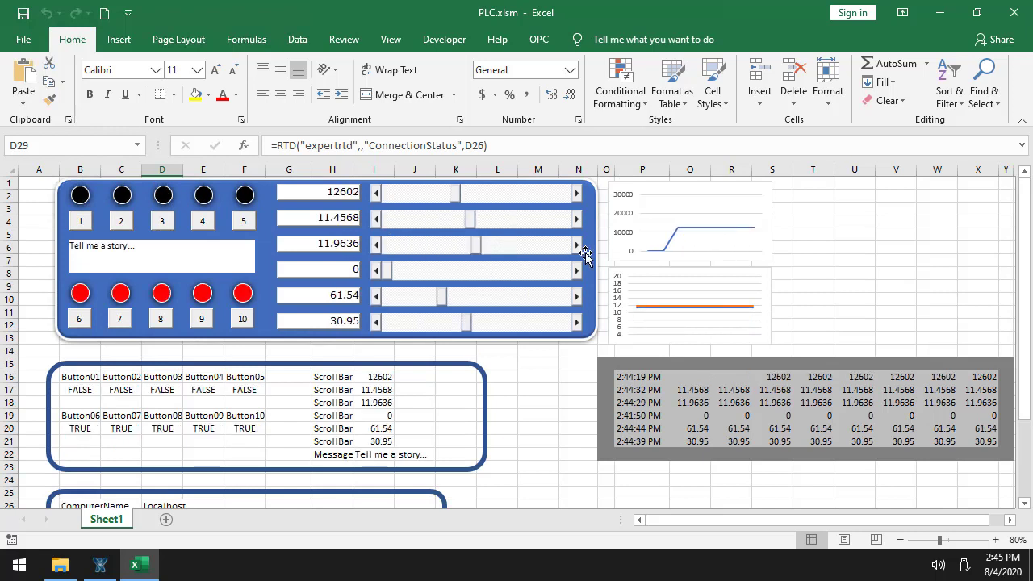
left_click_drag(452, 204, 500, 196)
left_click_drag(526, 229, 440, 235)
Set the Update Rate in cell D28 to 1000
scroll(547, 449, "down", 2)
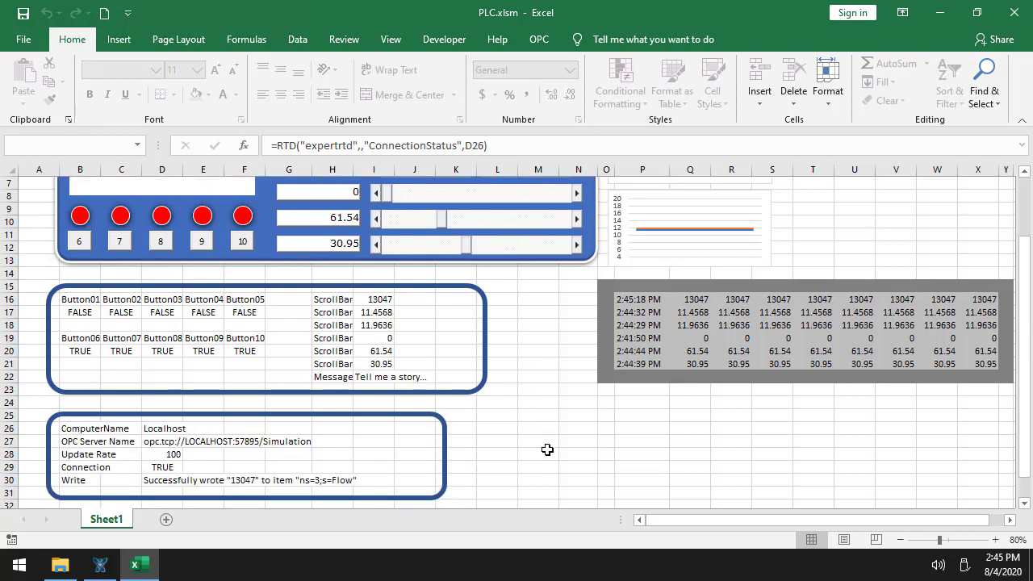
left_click(174, 456)
type("1")
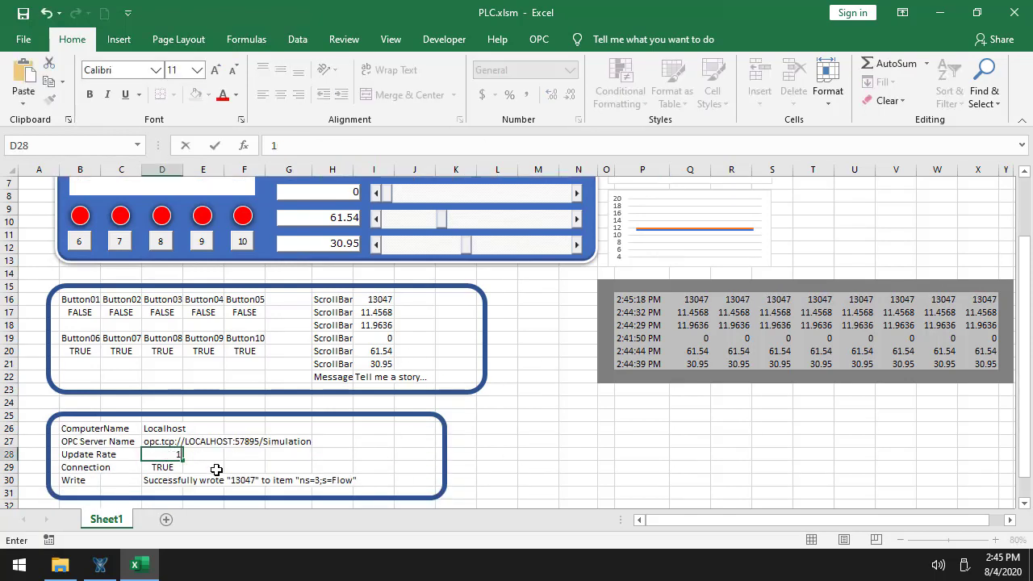
key("Return")
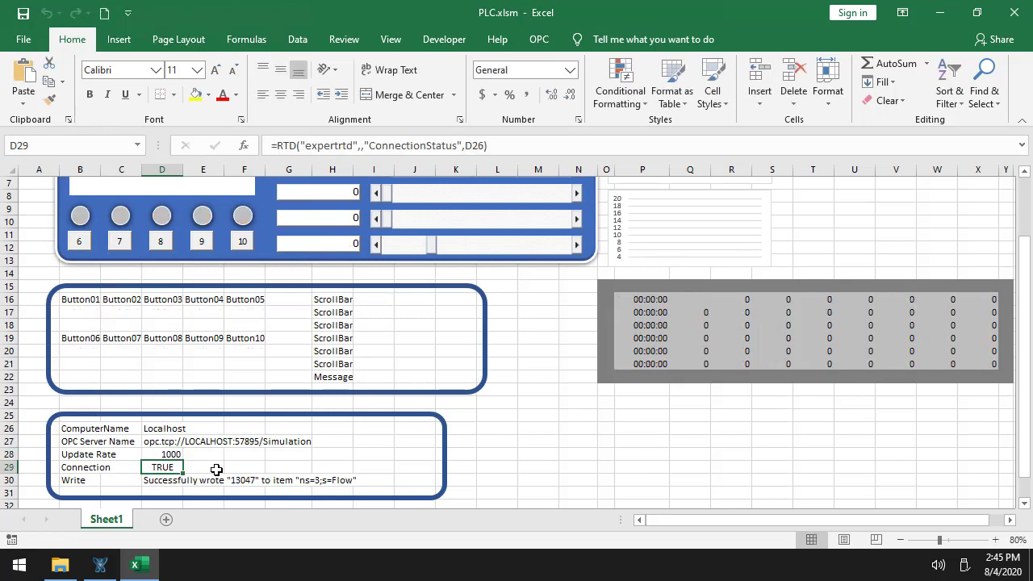
left_click(171, 454)
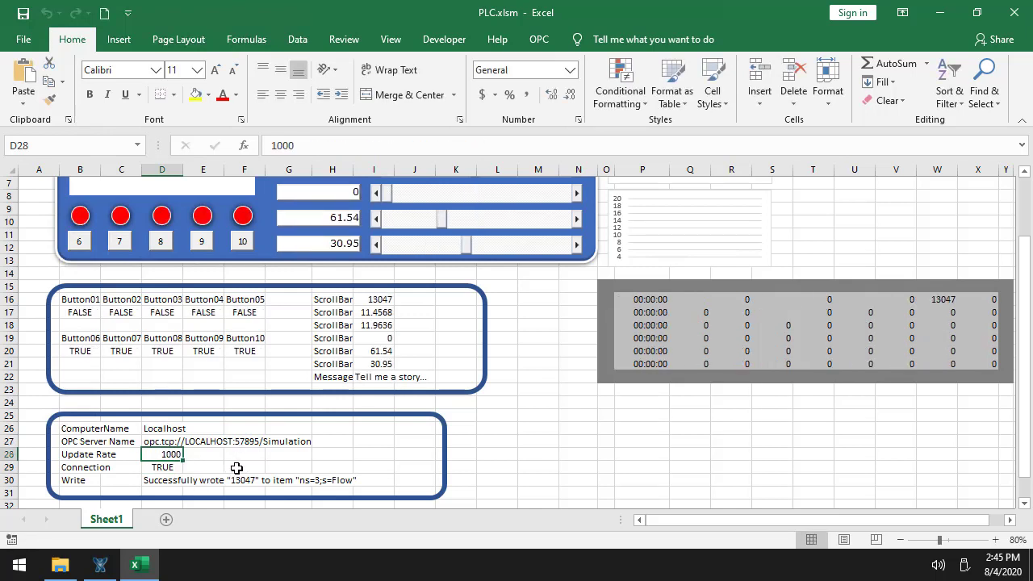
With the sheet at 70% zoom, move the second scroll bar to 15.4046 and switch off buttons 6, 7 and 8
left_click(898, 540)
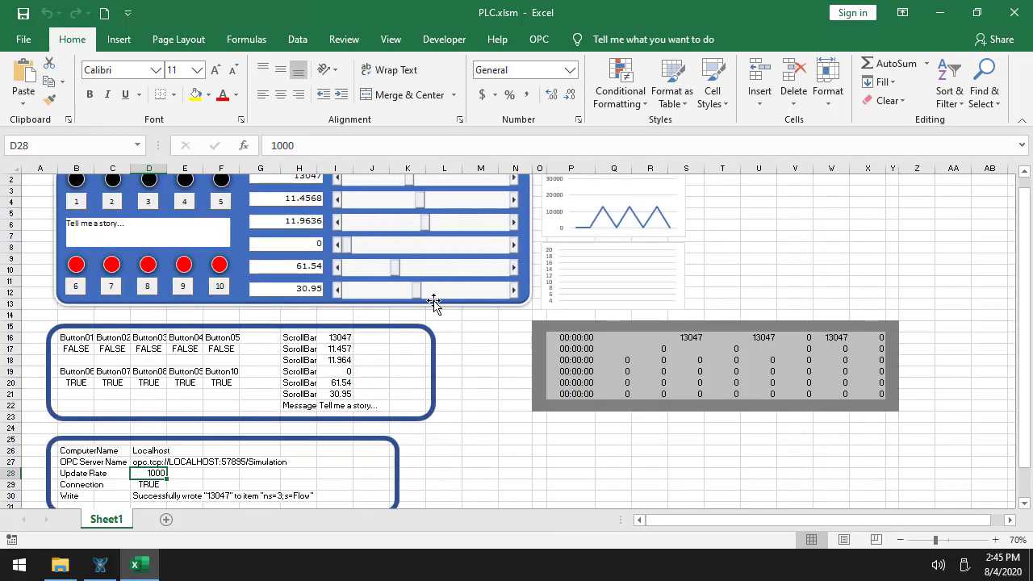
left_click_drag(420, 210, 459, 221)
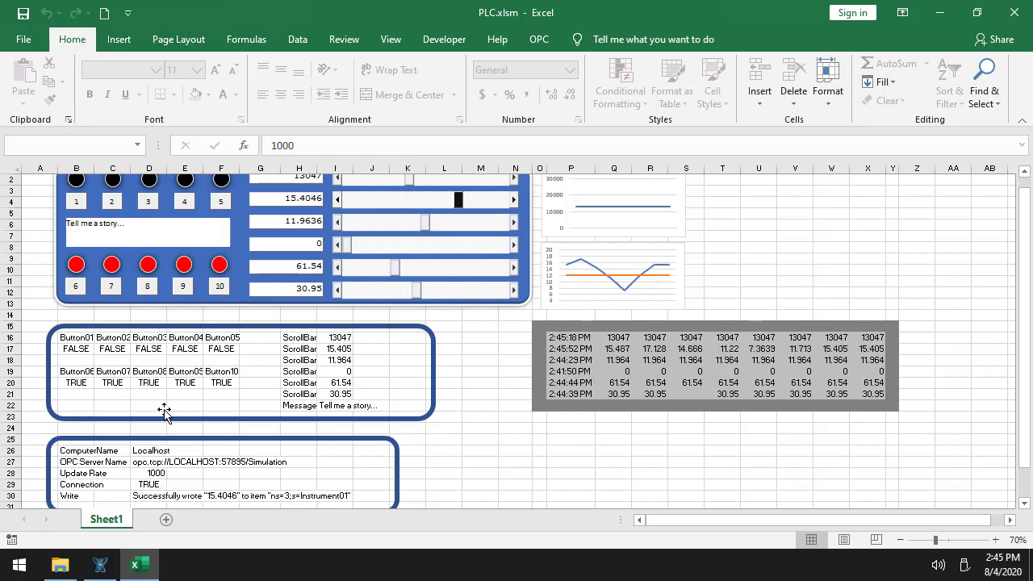
left_click(76, 288)
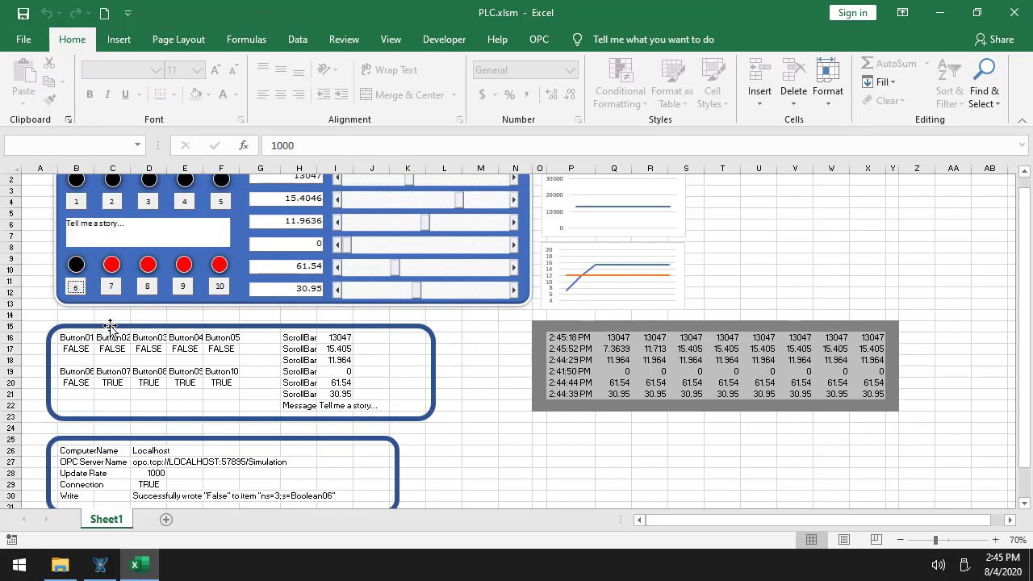
left_click(112, 289)
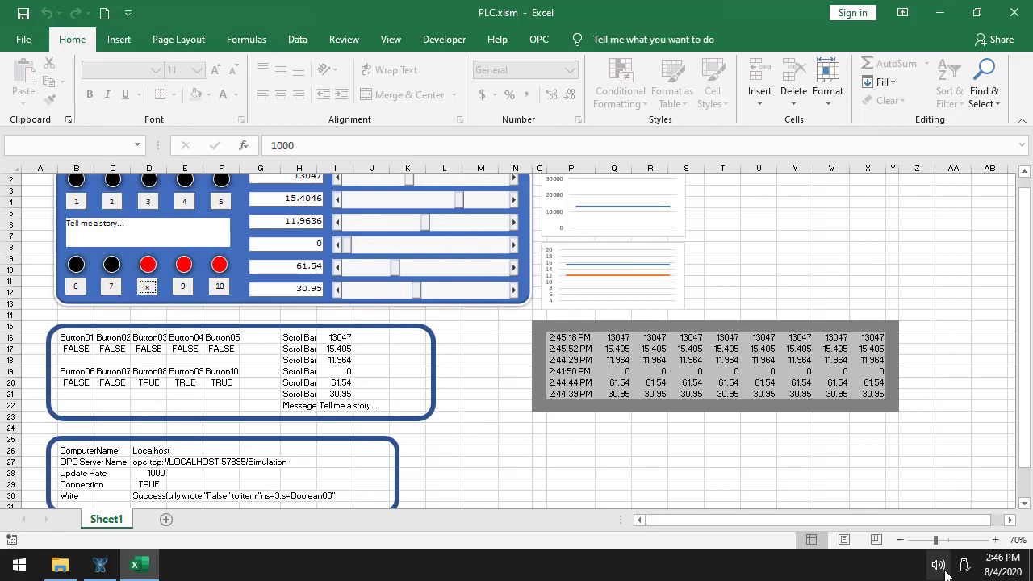
Return the sheet to 80% zoom, shrink the Excel window and arrange it beside OPC Expert with the realtime Flow item selected
left_click(995, 539)
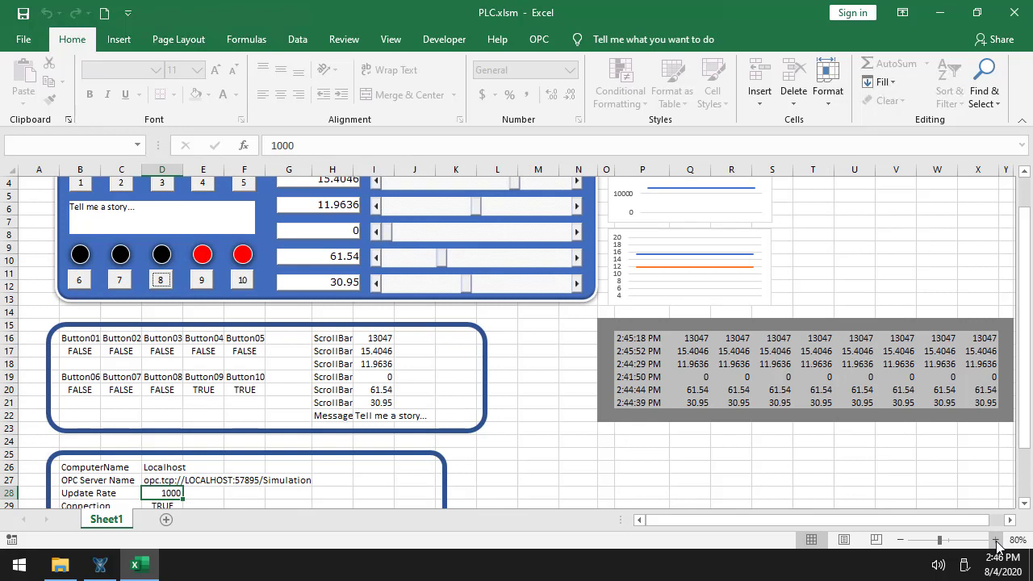
left_click_drag(1028, 282, 1005, 184)
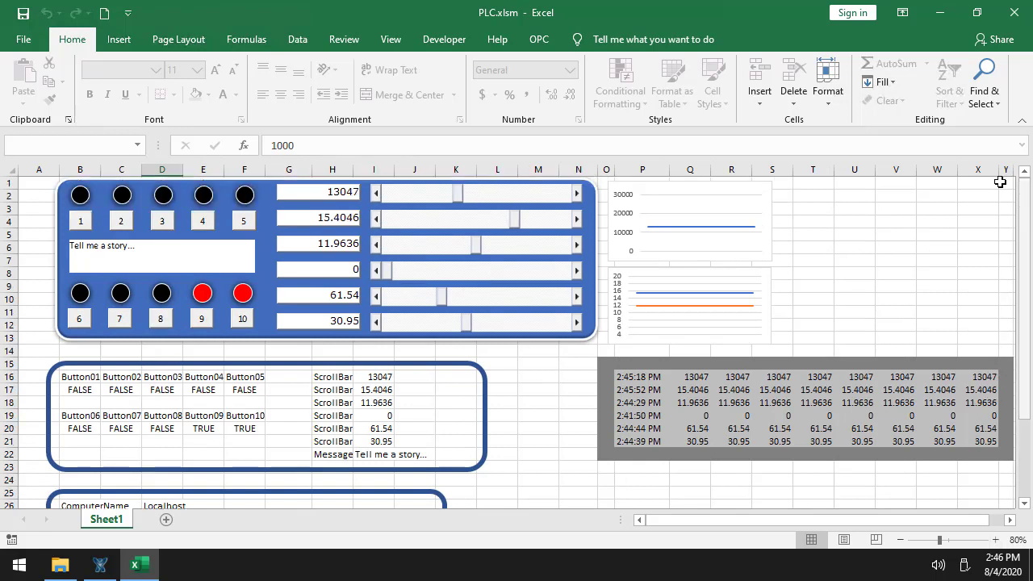
left_click(977, 13)
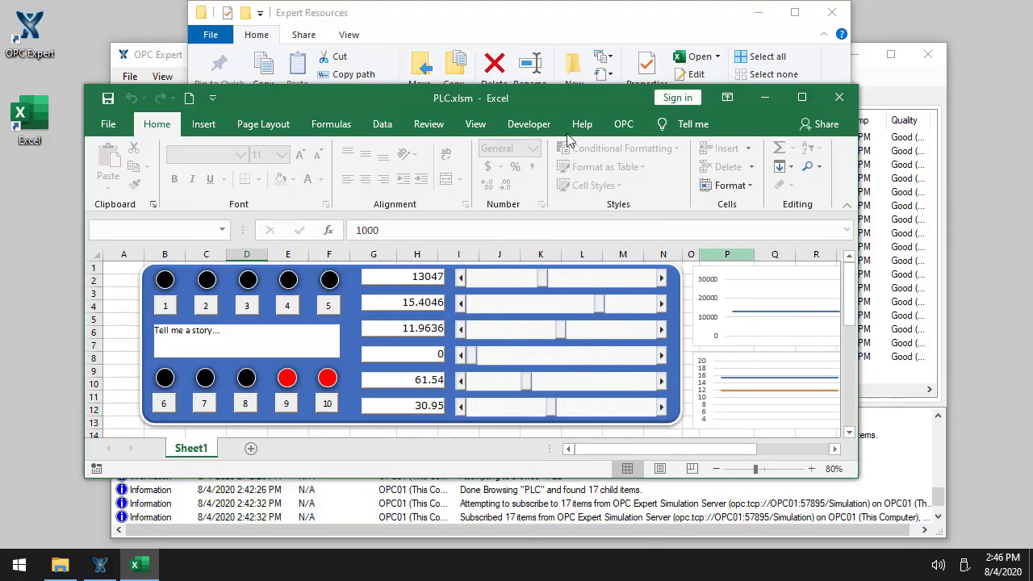
left_click_drag(453, 104, 377, 25)
left_click_drag(776, 326, 634, 329)
left_click(891, 344)
left_click_drag(622, 58, 698, 71)
left_click(789, 300)
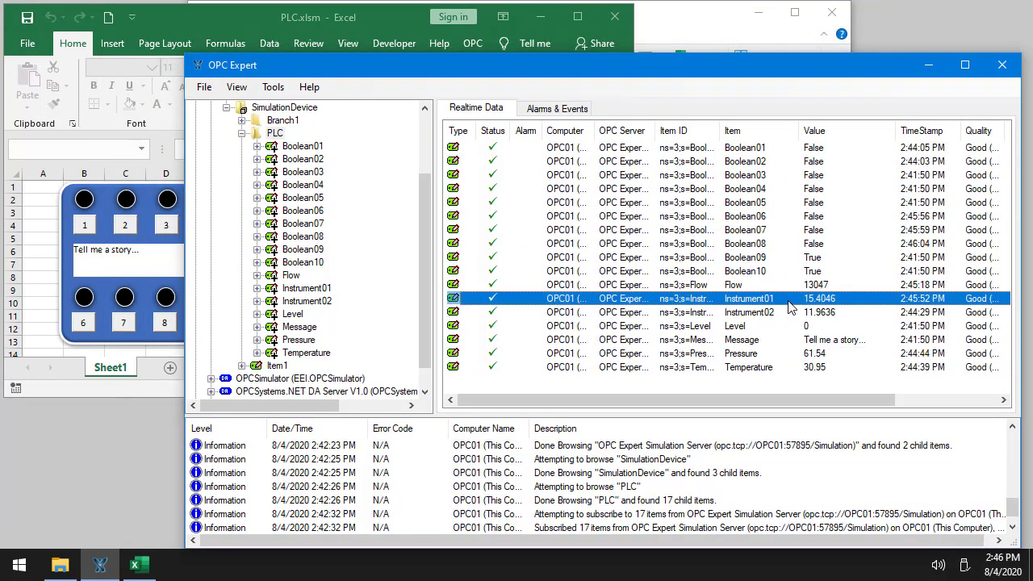
left_click(758, 284)
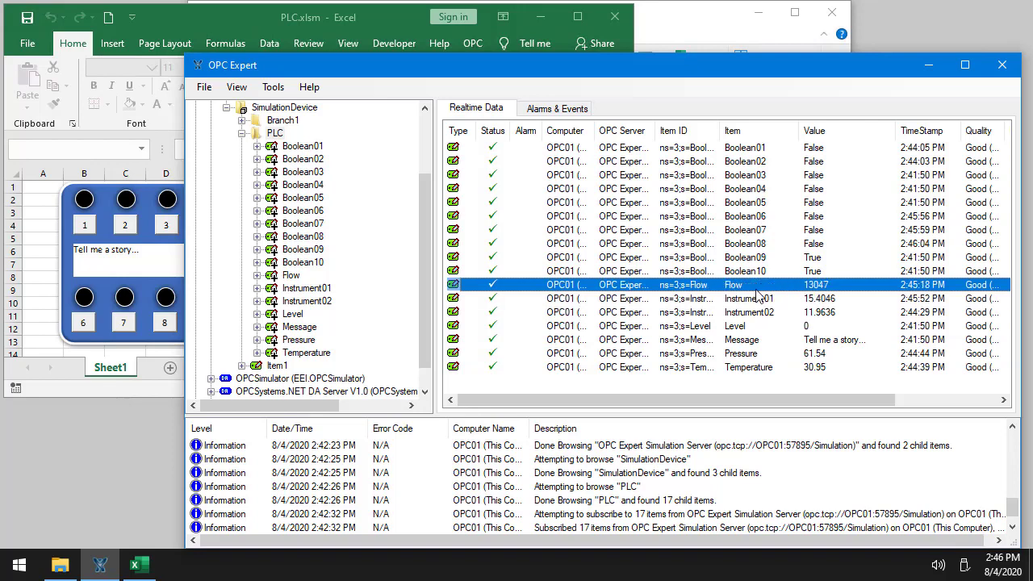
Switch to the PLC workbook in Excel and move the flow scroll bar back and forth, leaving it at 9933
left_click(116, 446)
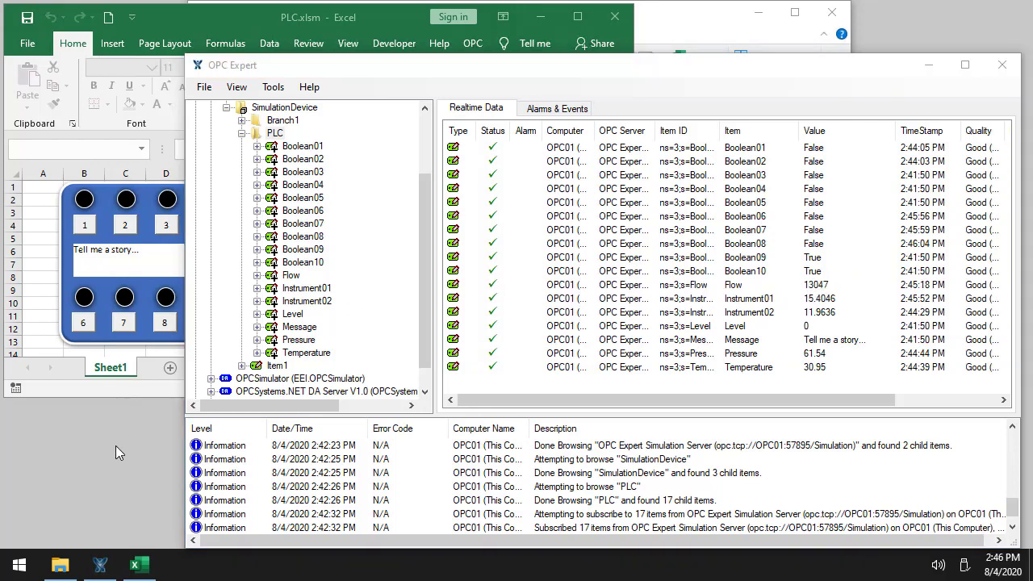
left_click(71, 390)
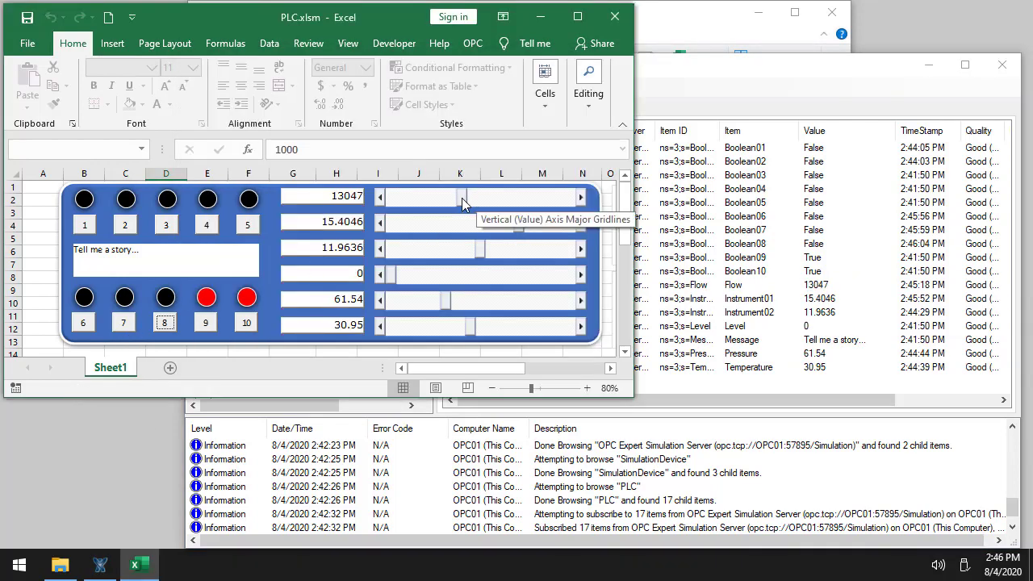
left_click_drag(520, 200, 470, 200)
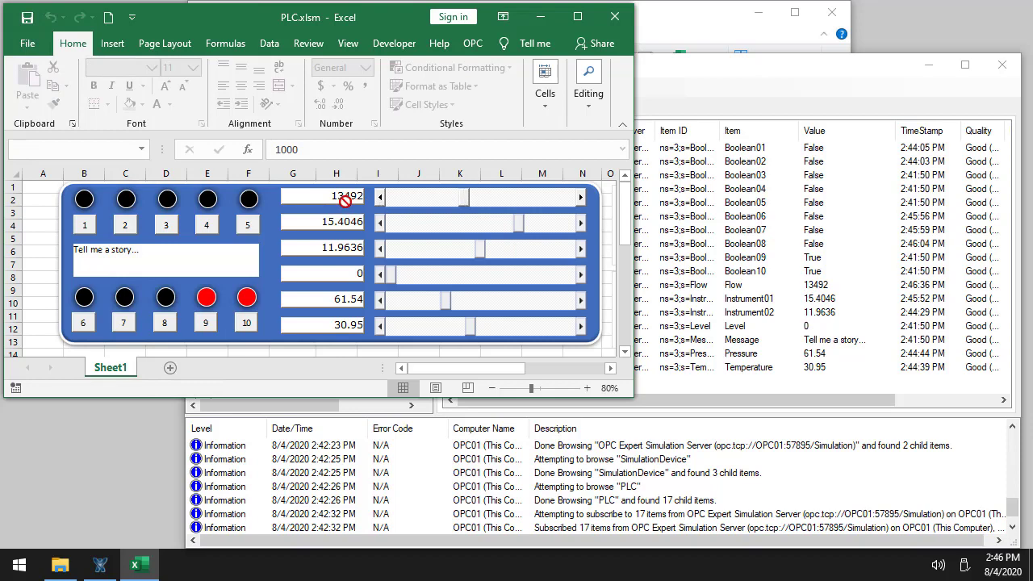
left_click_drag(487, 207, 446, 209)
Switch to OPC Expert and change the update rate of all realtime PLC items to 100 milliseconds
left_click(838, 353)
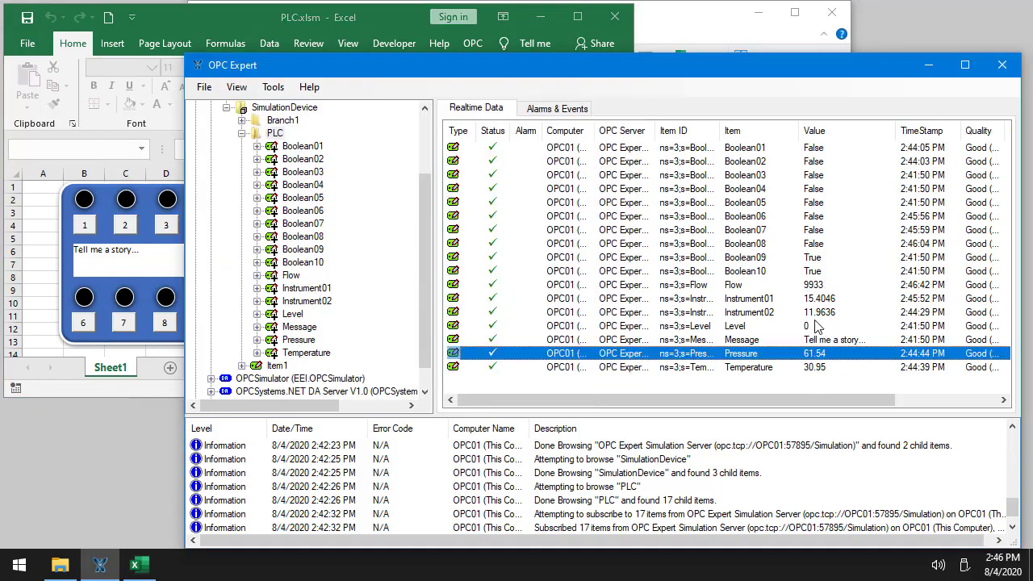
left_click(815, 287)
left_click_drag(817, 400, 941, 398)
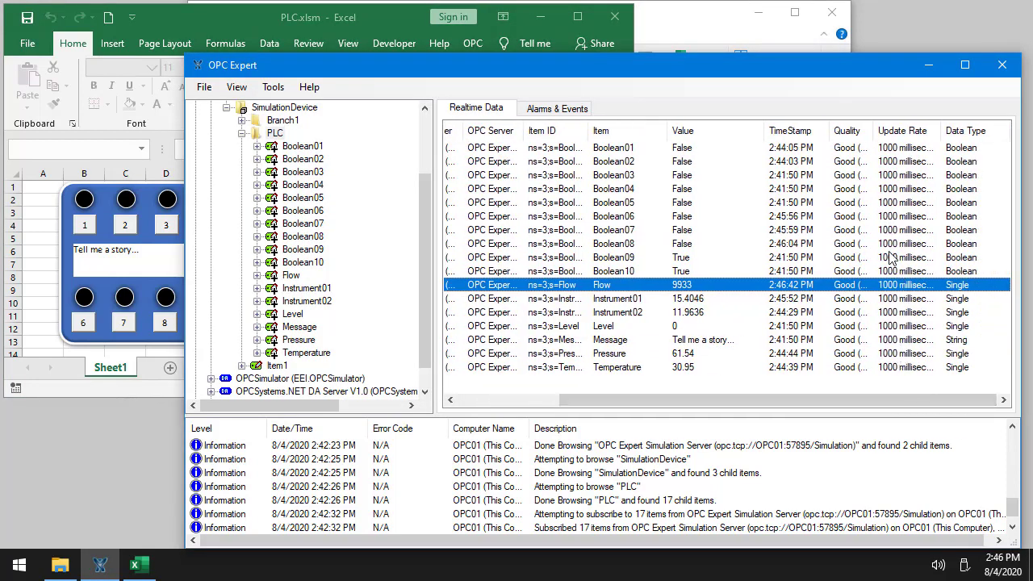
left_click(890, 331)
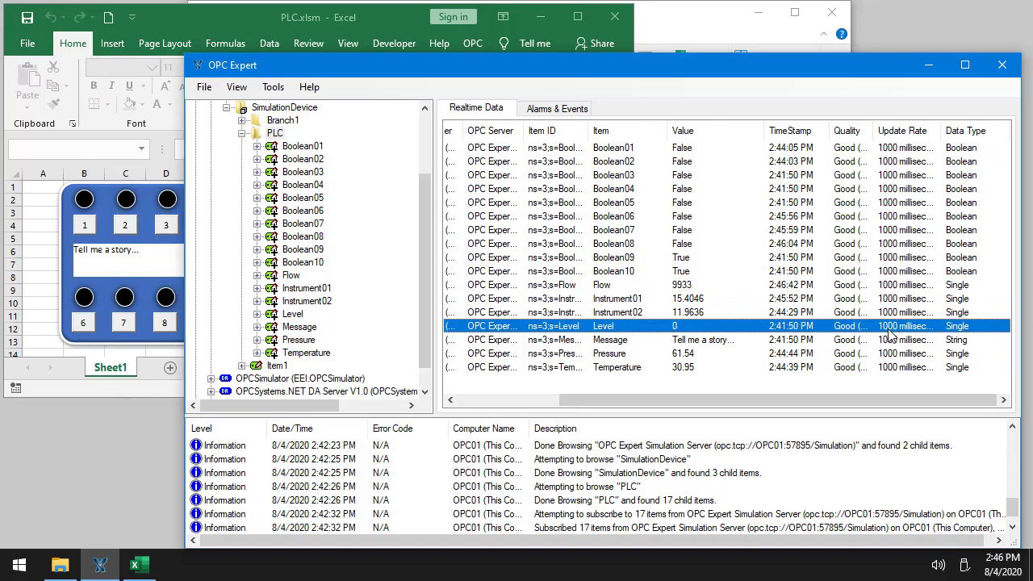
key("ctrl+a")
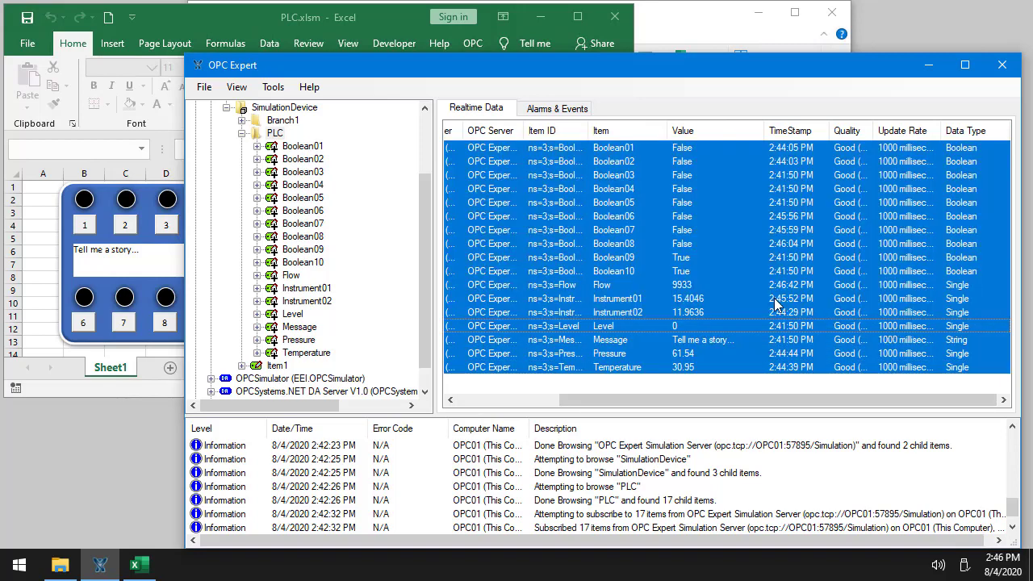
right_click(773, 302)
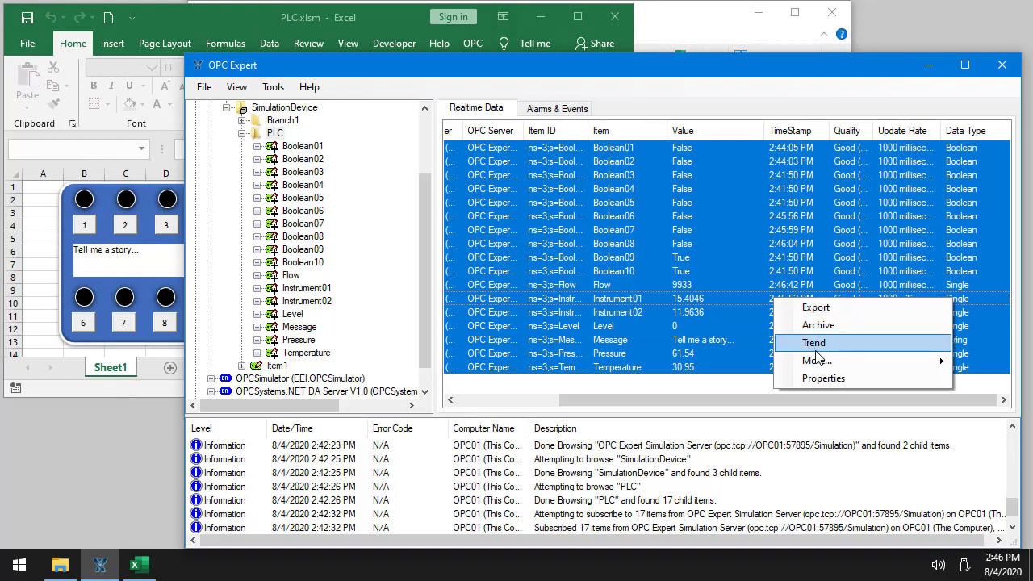
mouse_move(823, 367)
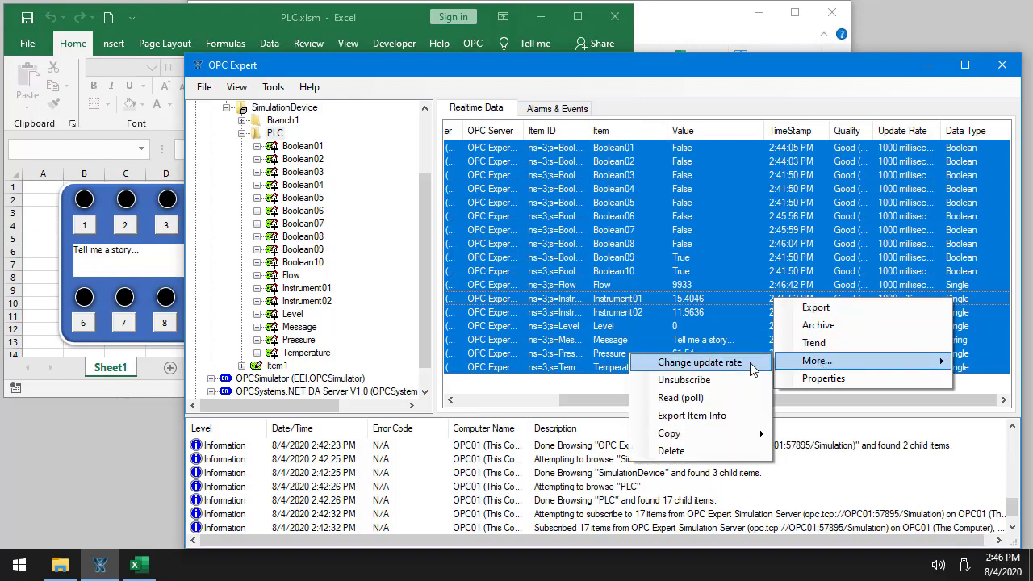
left_click(699, 362)
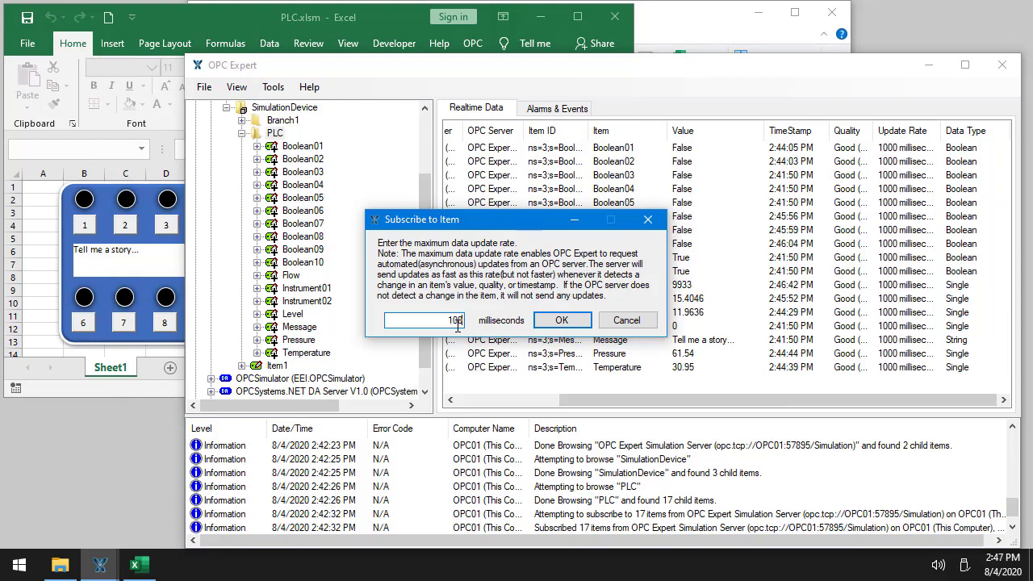
type("100")
left_click(536, 325)
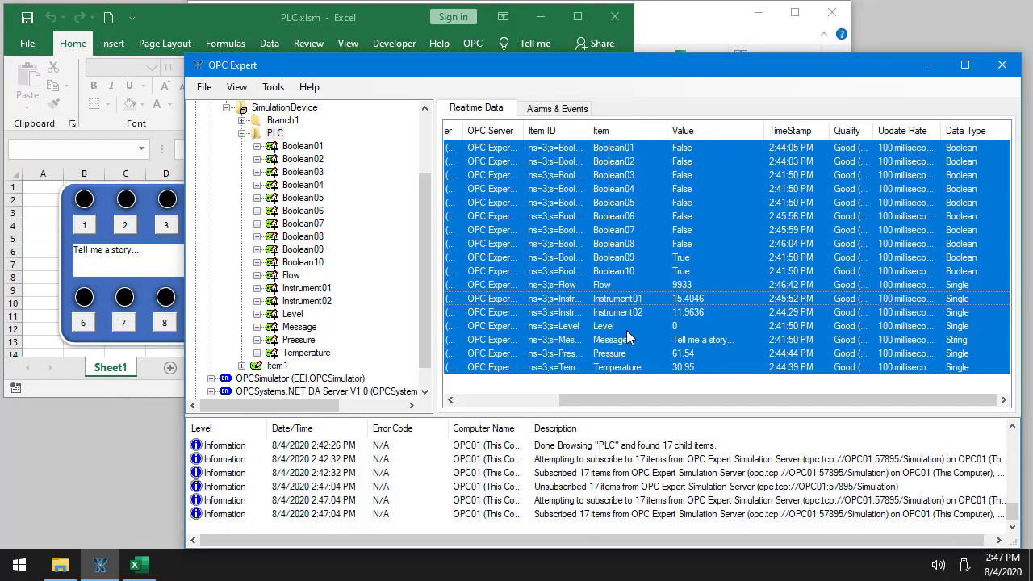
Select the realtime Flow item, switch to the PLC workbook in Excel and move the flow scroll bar to 22536
left_click(690, 287)
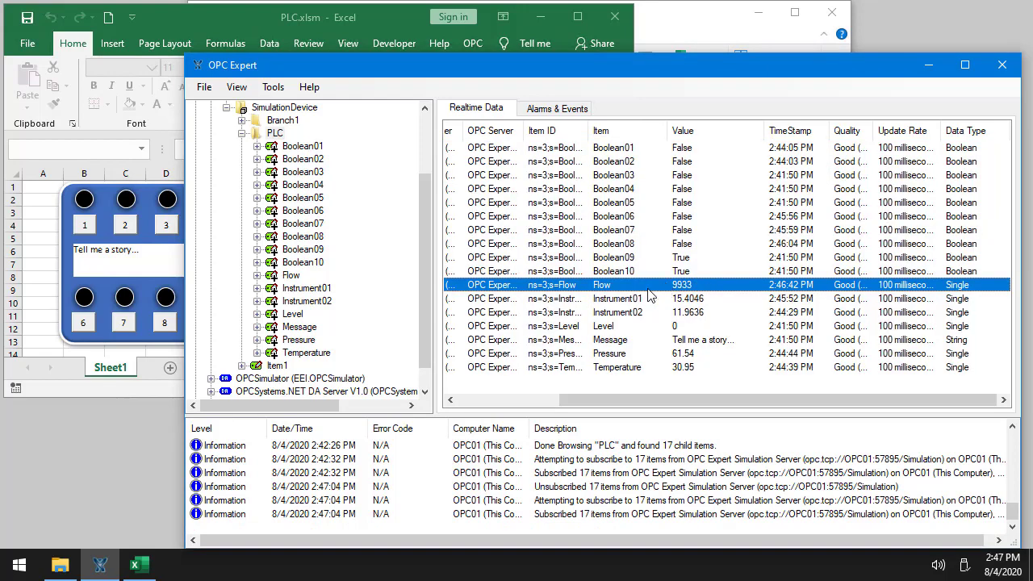
left_click(26, 227)
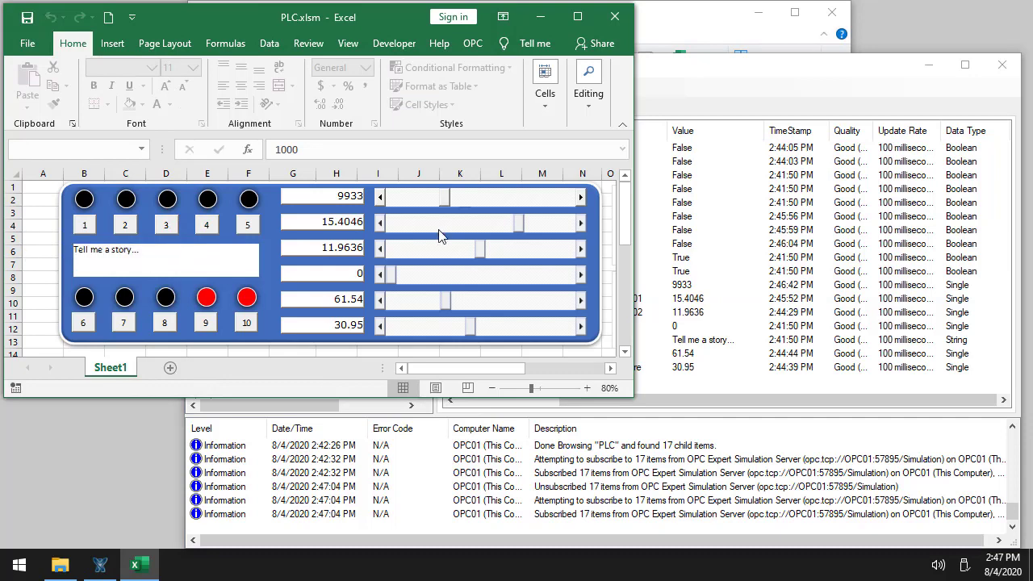
left_click_drag(445, 207, 513, 220)
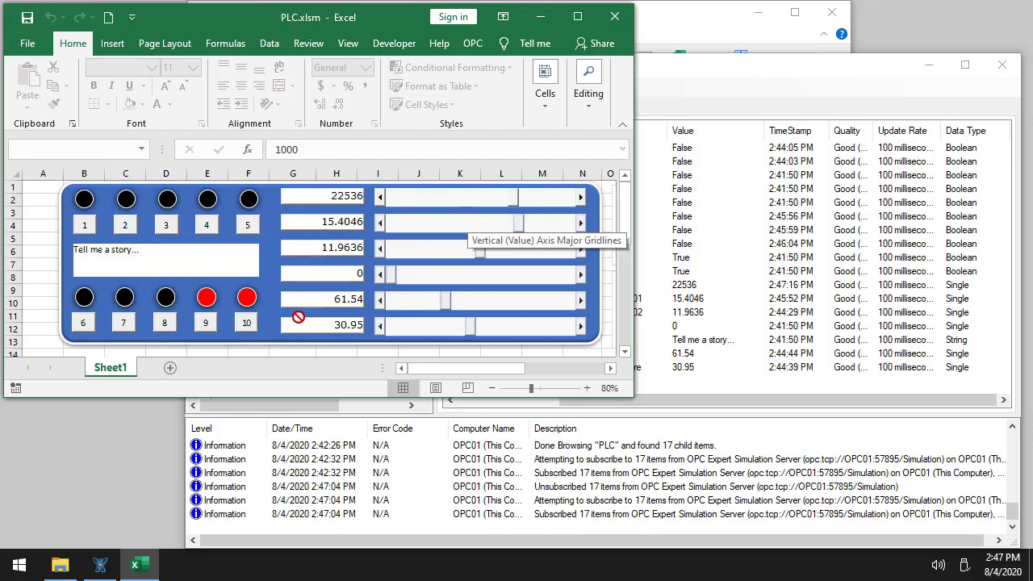
Open the VBA code behind Sheet1 of PLC.xlsm and move the code editor window fully into view
left_click(396, 45)
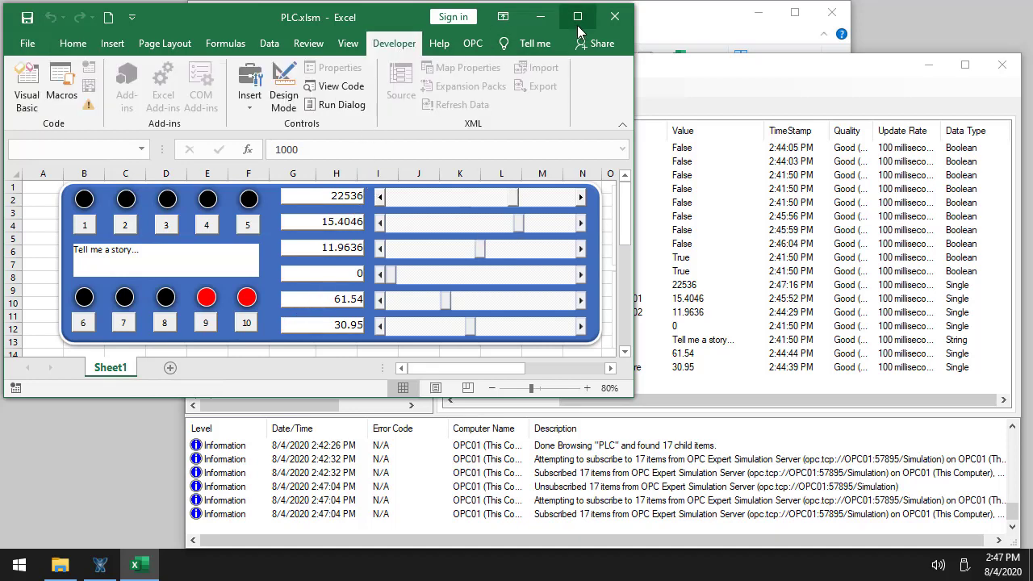
left_click(353, 94)
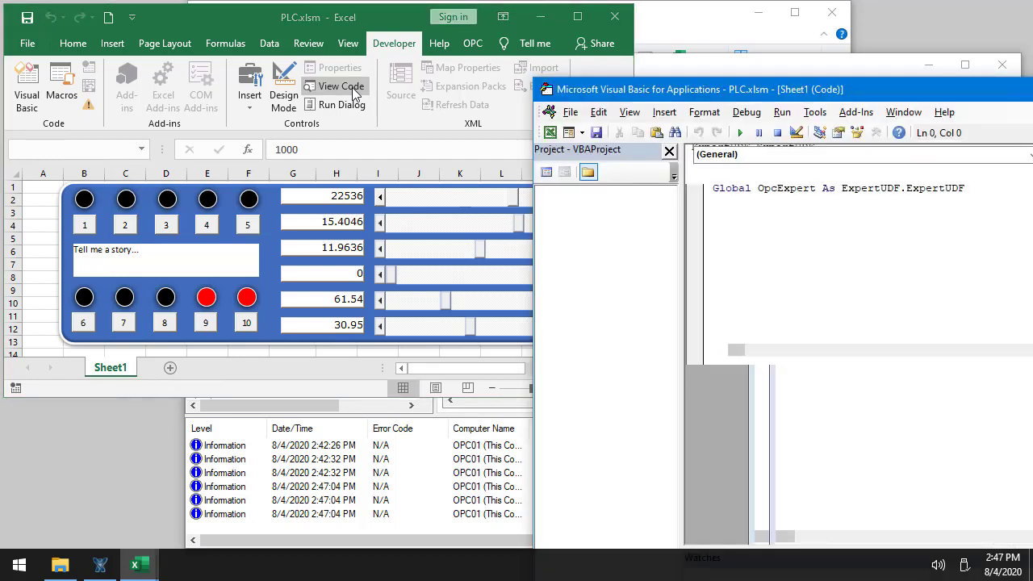
left_click_drag(629, 96, 230, 25)
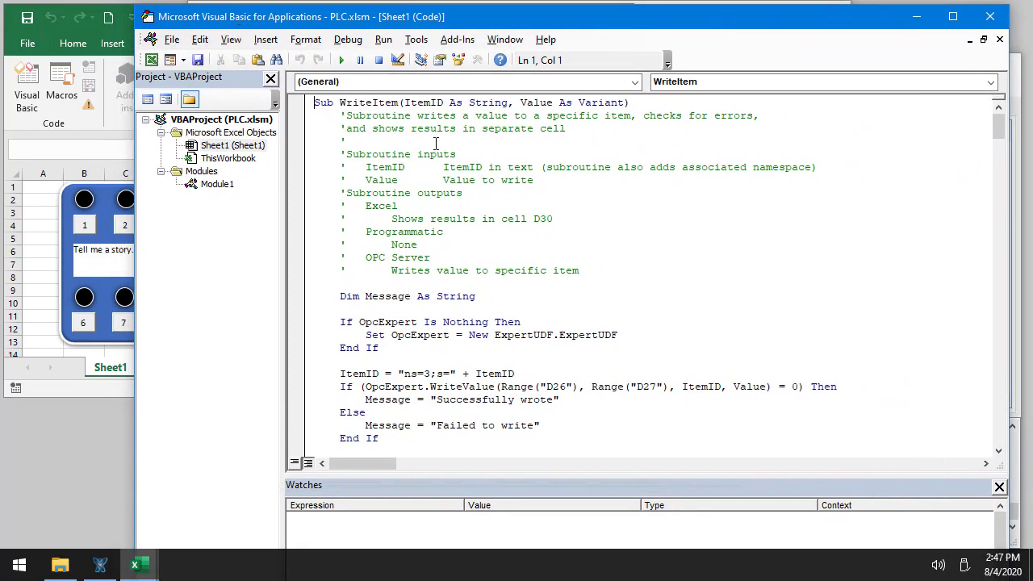
left_click_drag(557, 6, 572, 30)
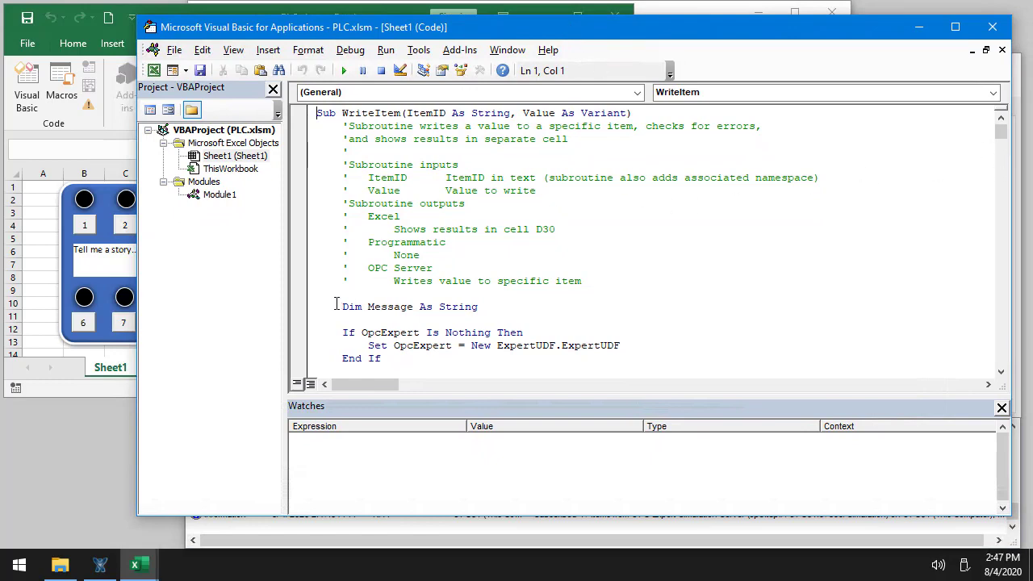
Examine the Sheet1 code from WriteItem through SetScrollbar, SetLight, GetBoolean and the command button routines, then close the code editor
left_click_drag(337, 305, 480, 254)
scroll(482, 294, "down", 6)
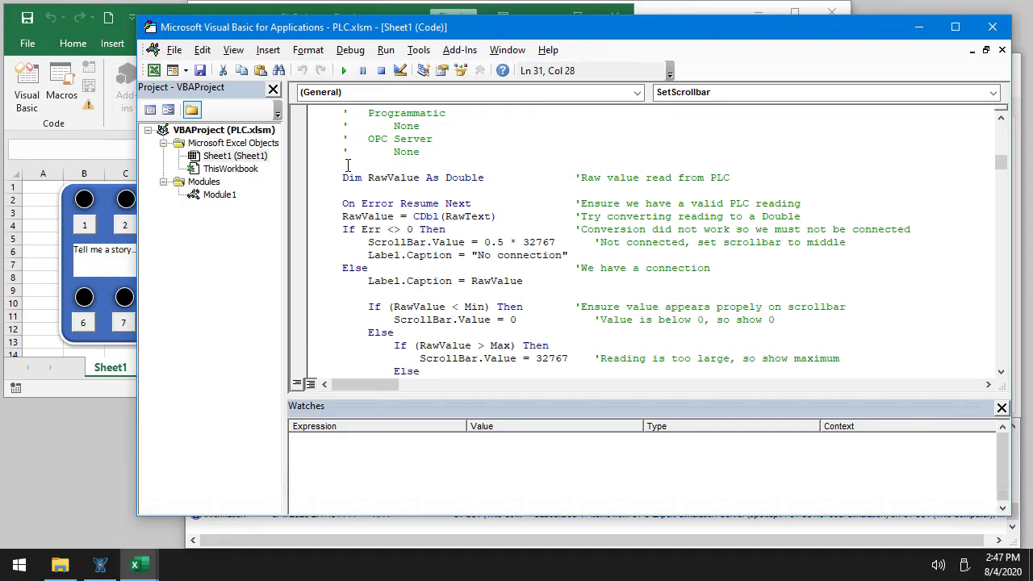
left_click_drag(343, 177, 556, 349)
scroll(561, 351, "down", 9)
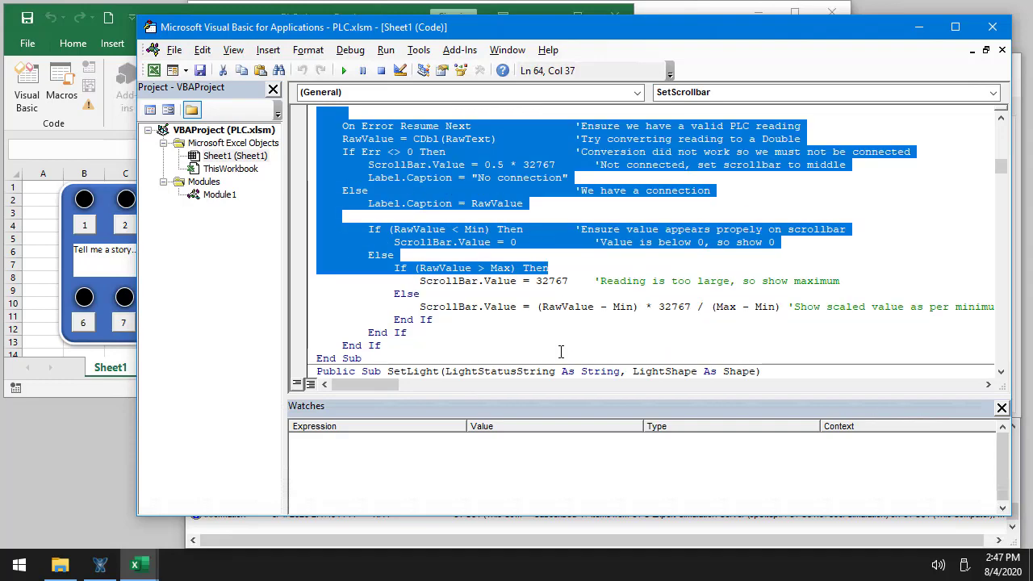
scroll(561, 352, "down", 3)
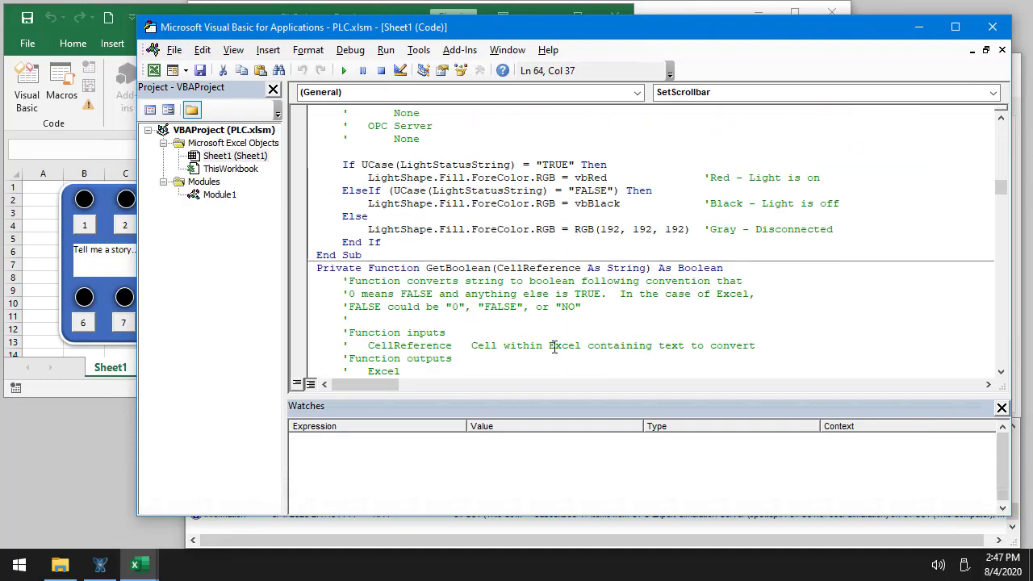
scroll(523, 331, "down", 4)
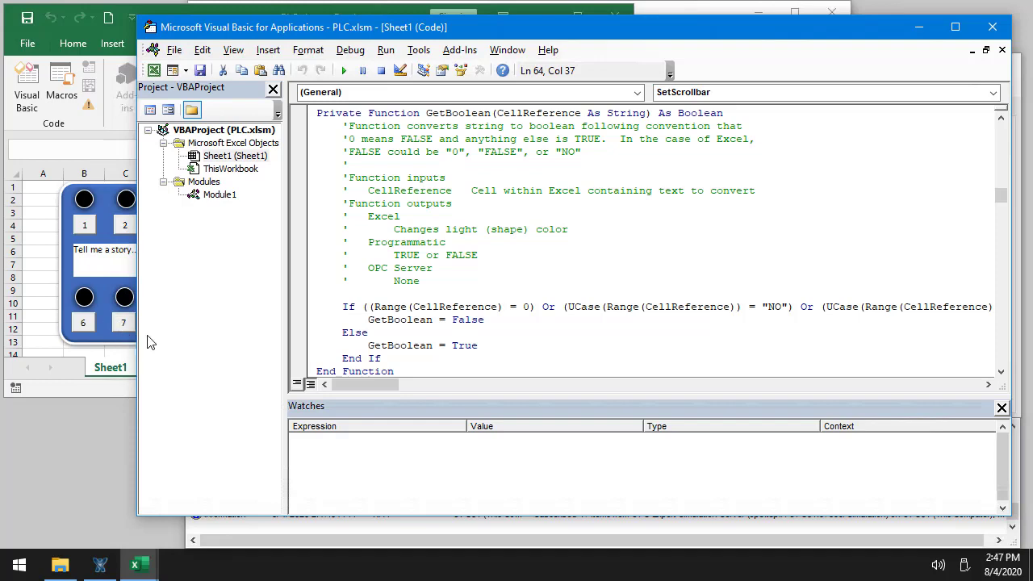
scroll(509, 341, "down", 5)
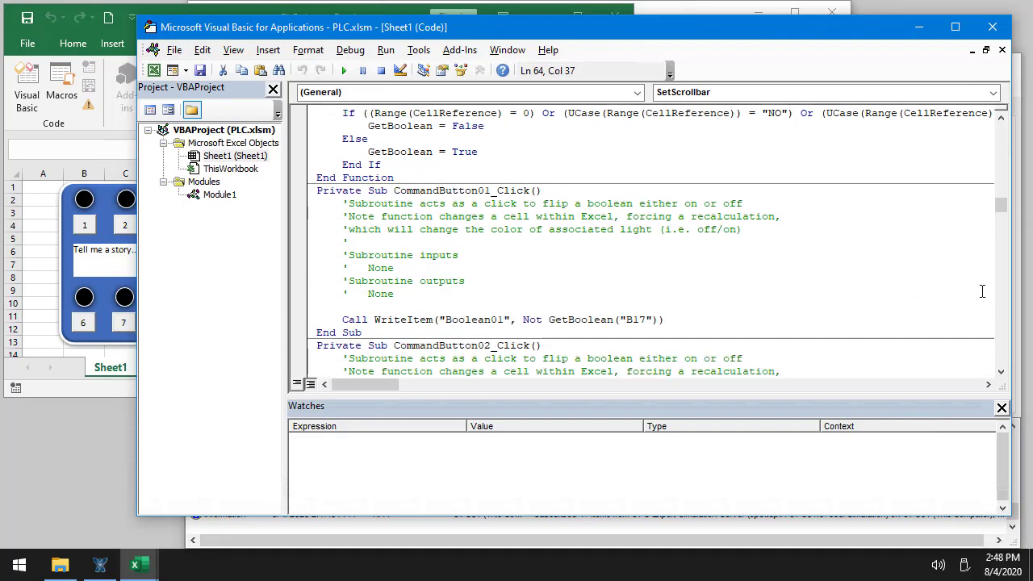
left_click_drag(1008, 212, 1023, 123)
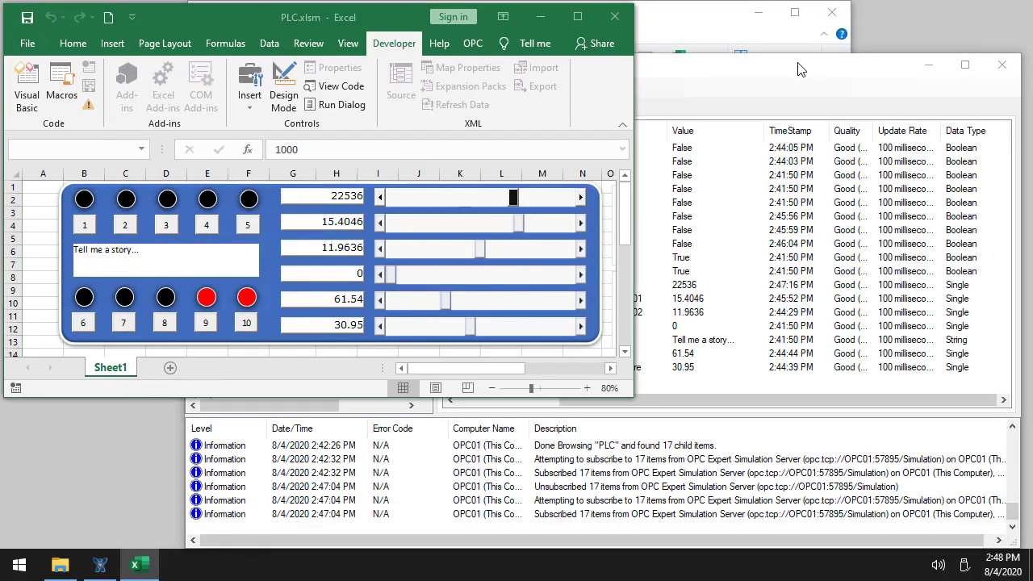
left_click(994, 27)
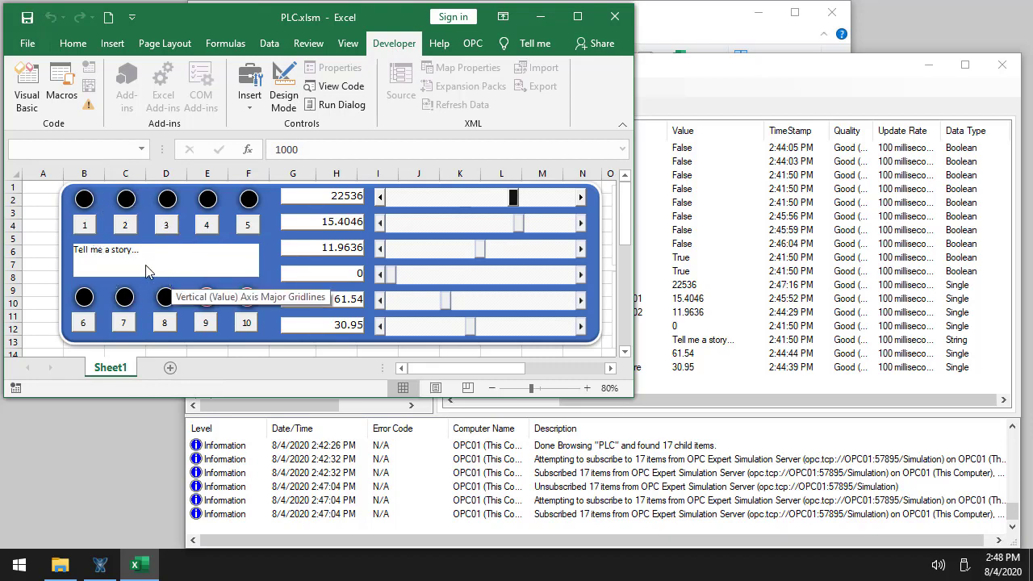
Switch to OPC Expert and write "I love OPC!!!" to the realtime Message item
left_click(707, 342)
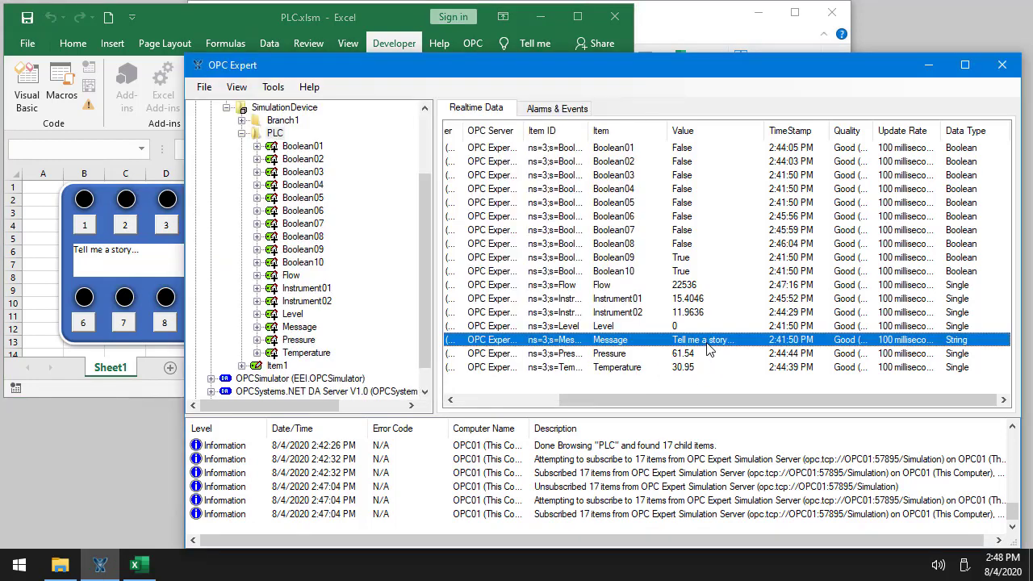
double_click(664, 342)
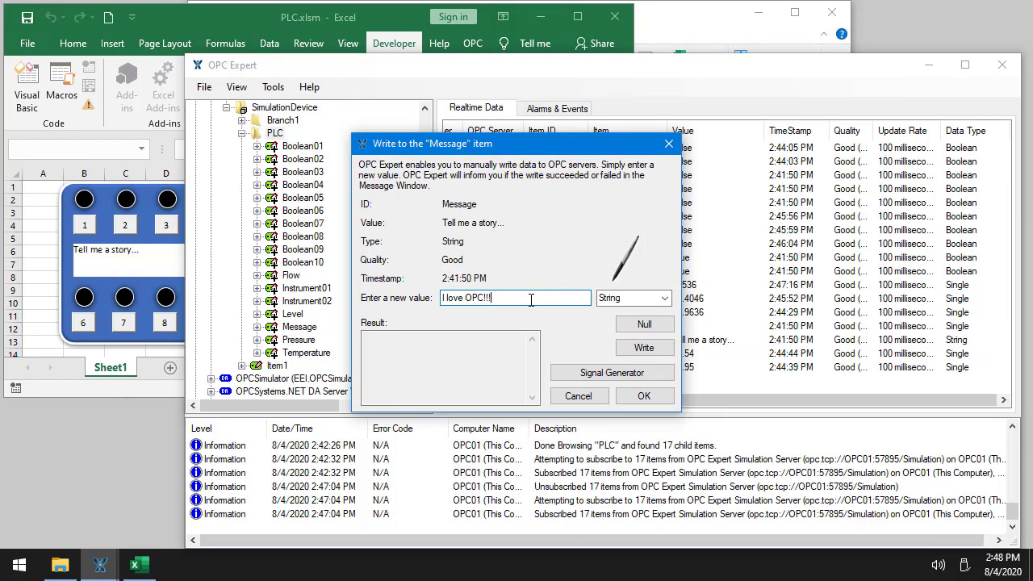
left_click(655, 351)
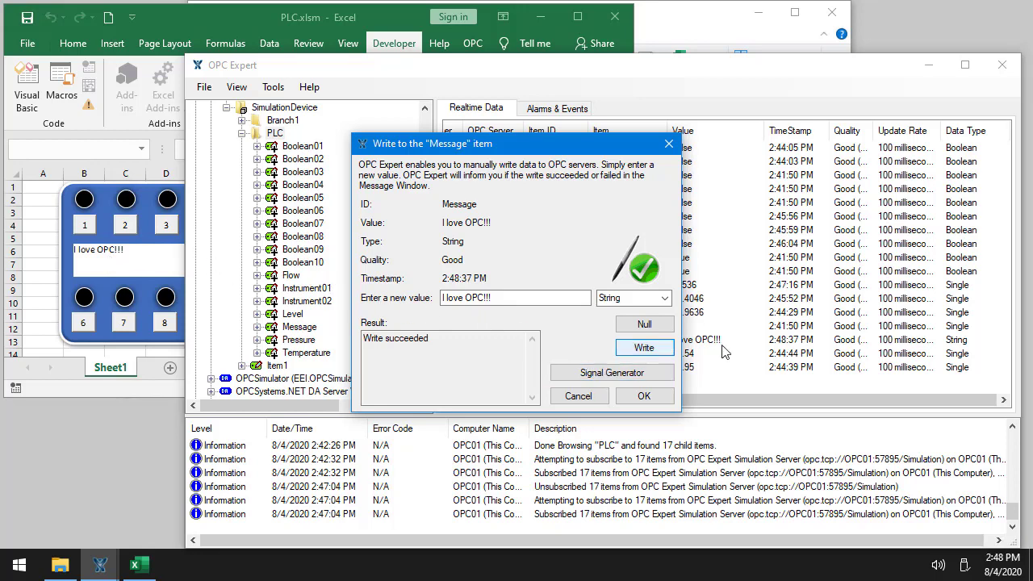
left_click(574, 396)
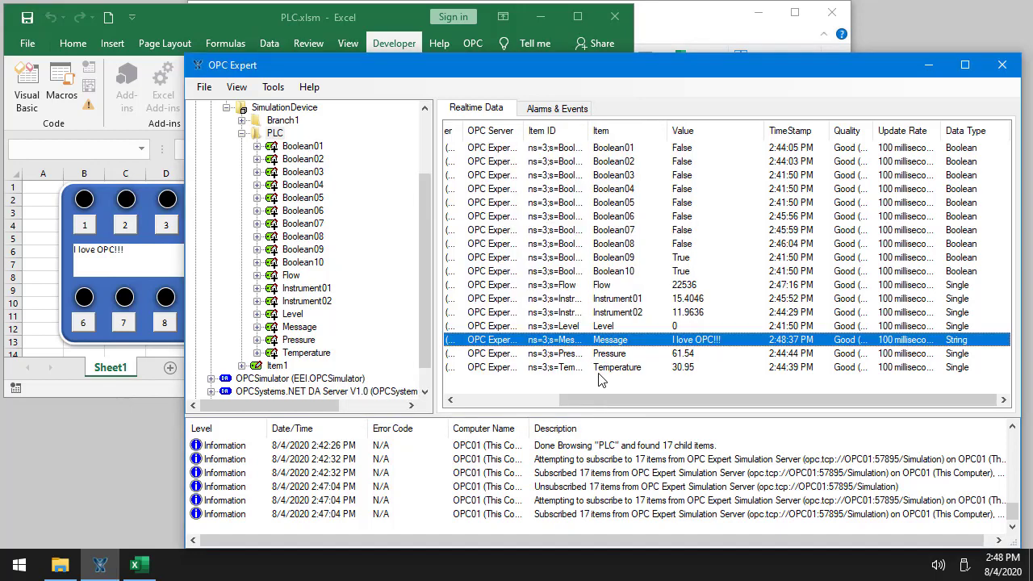
Open the write dialog for the realtime Flow item and shorten the OPC Expert window to uncover the flow controls in Excel
left_click(635, 287)
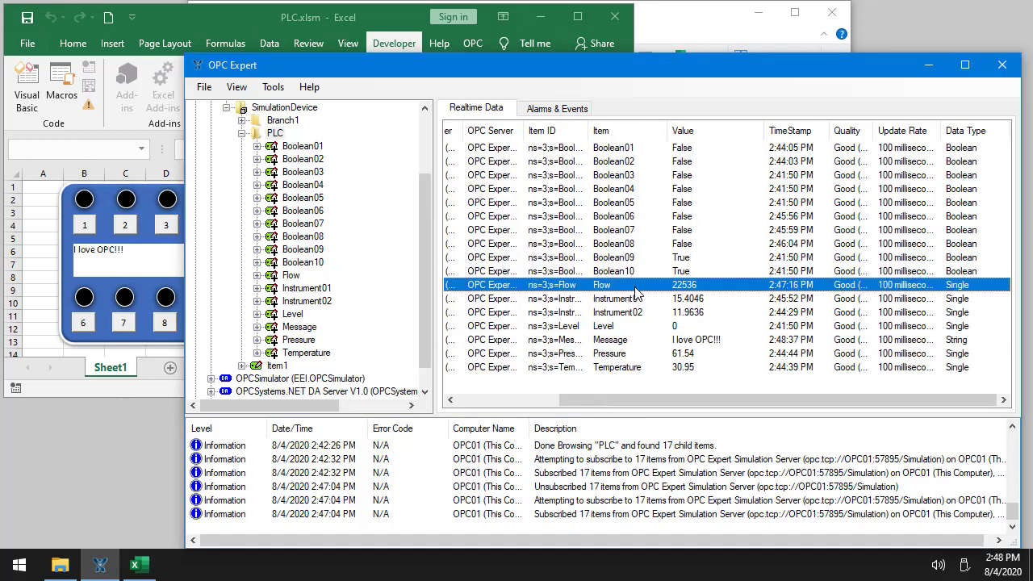
right_click(635, 293)
left_click(677, 300)
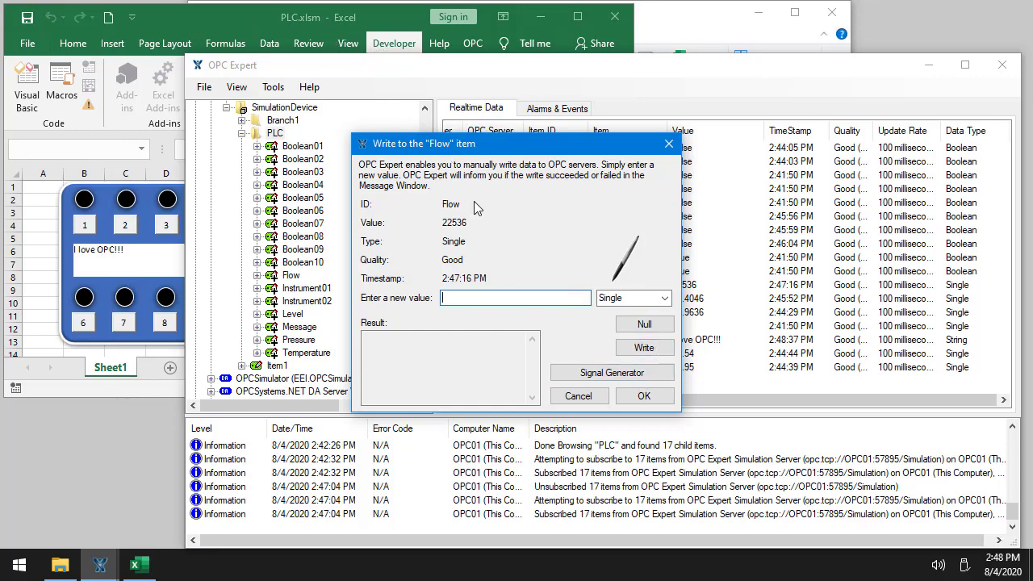
left_click_drag(533, 150, 440, 273)
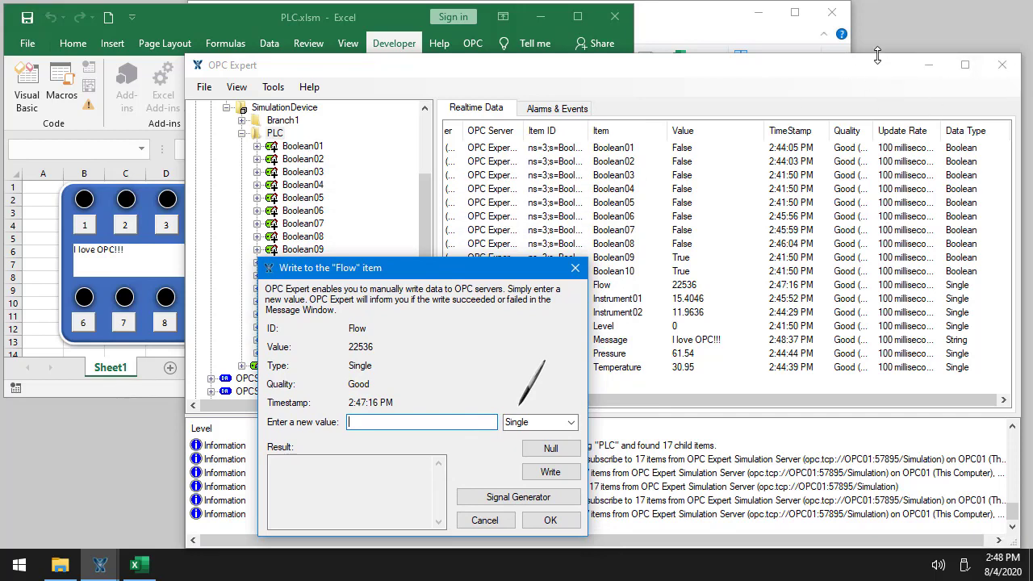
key("Escape")
left_click_drag(877, 55, 855, 258)
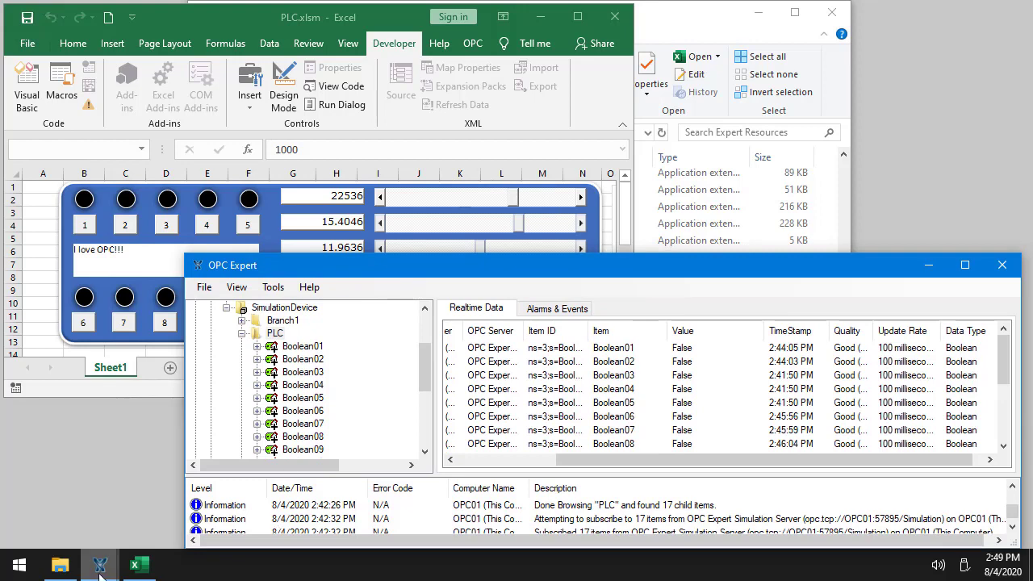
Bring the Flow write dialog back to the front, move it off the realtime list and write the value 5000
mouse_move(97, 572)
left_click(194, 517)
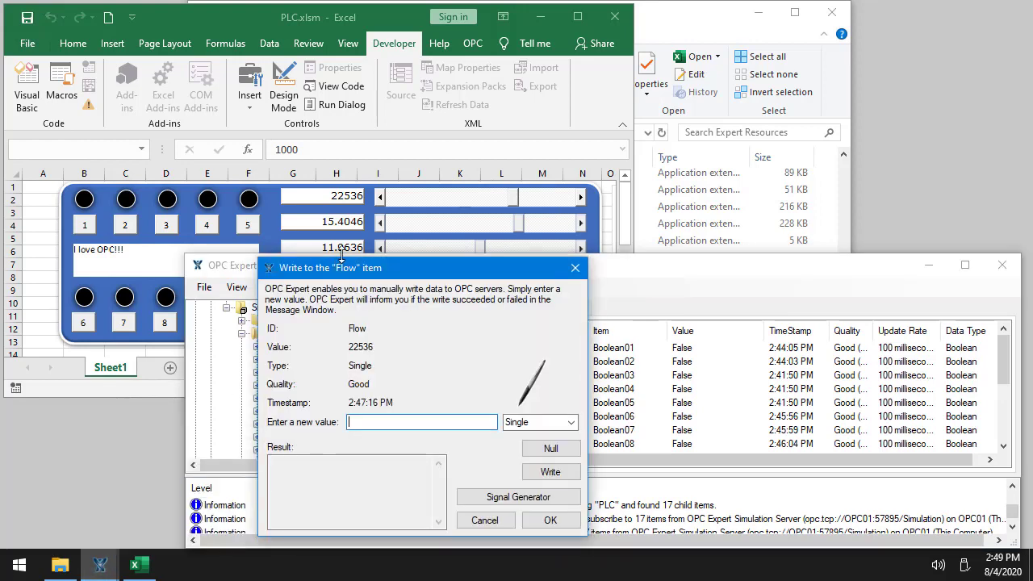
left_click_drag(345, 267, 185, 265)
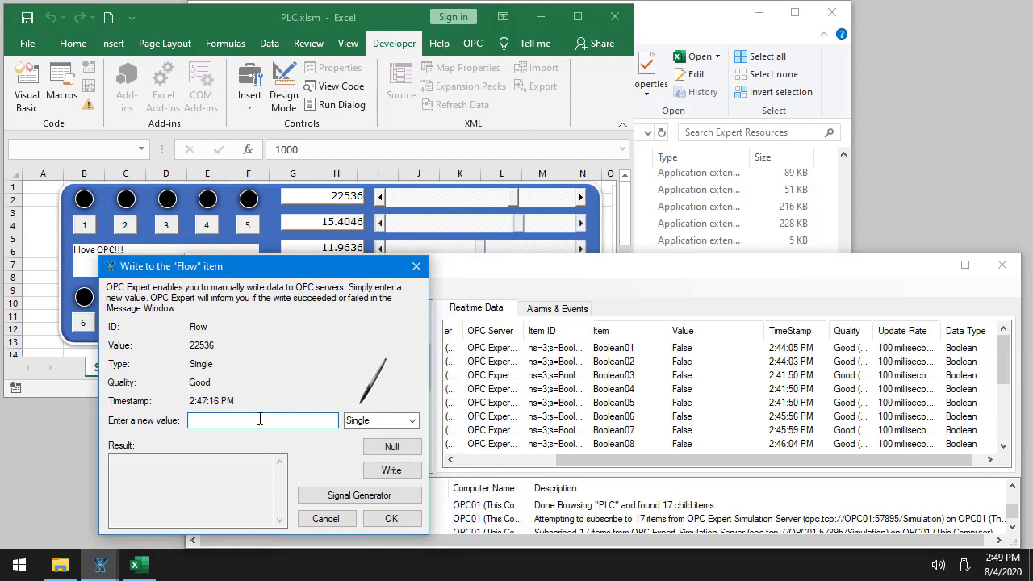
type("5000")
left_click(402, 473)
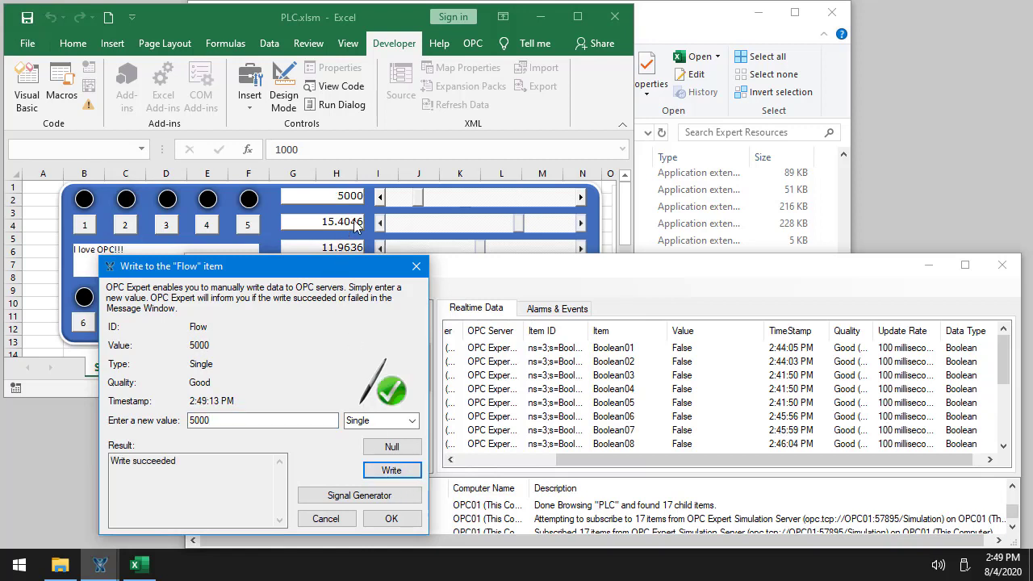
Write the value 10000 to the Flow item
left_click_drag(285, 421, 119, 419)
type("10")
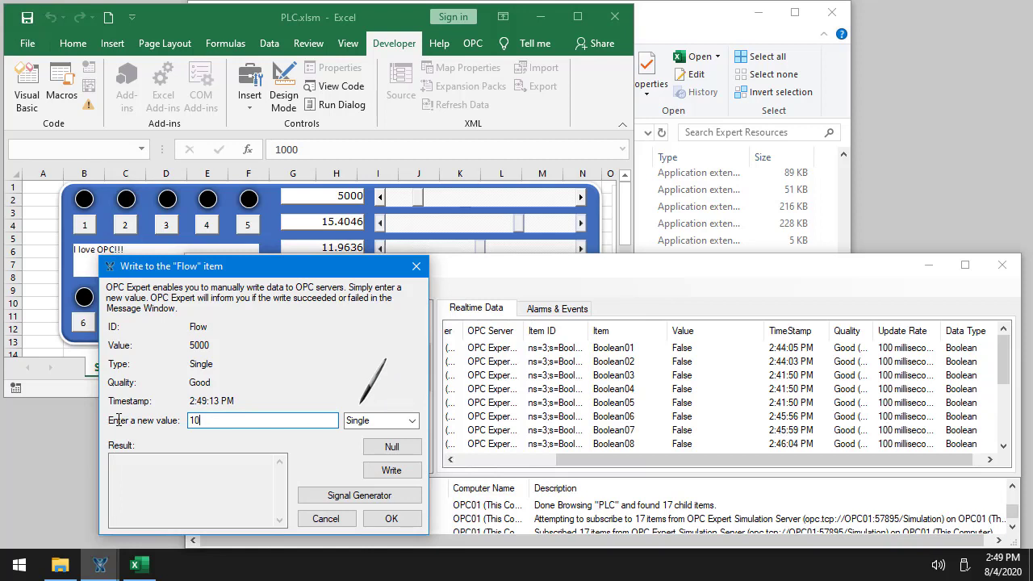
type("000")
left_click(390, 471)
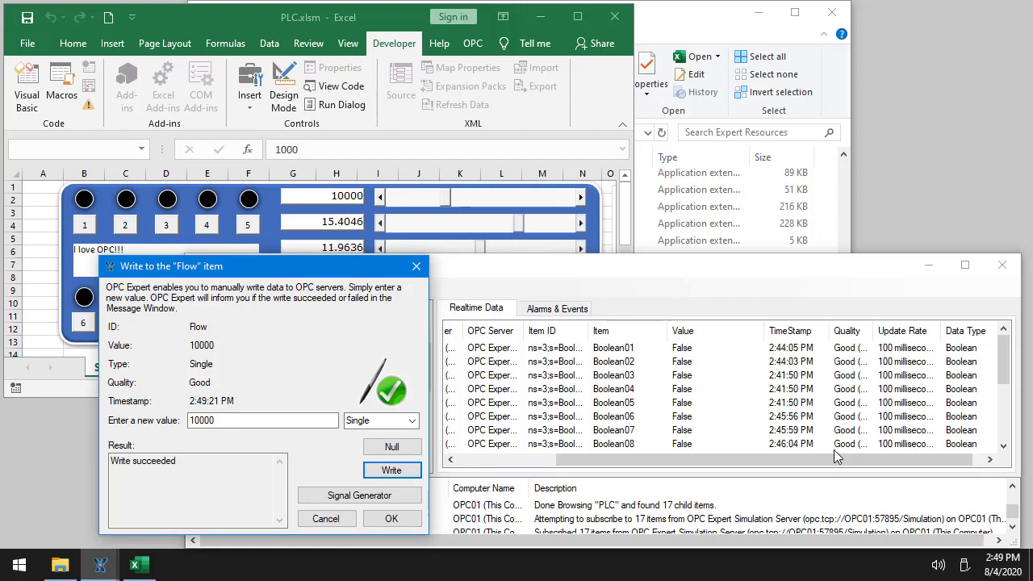
Locate and select the Flow item in OPC Expert's realtime data list to check its value
left_click(714, 432)
scroll(713, 433, "down", 3)
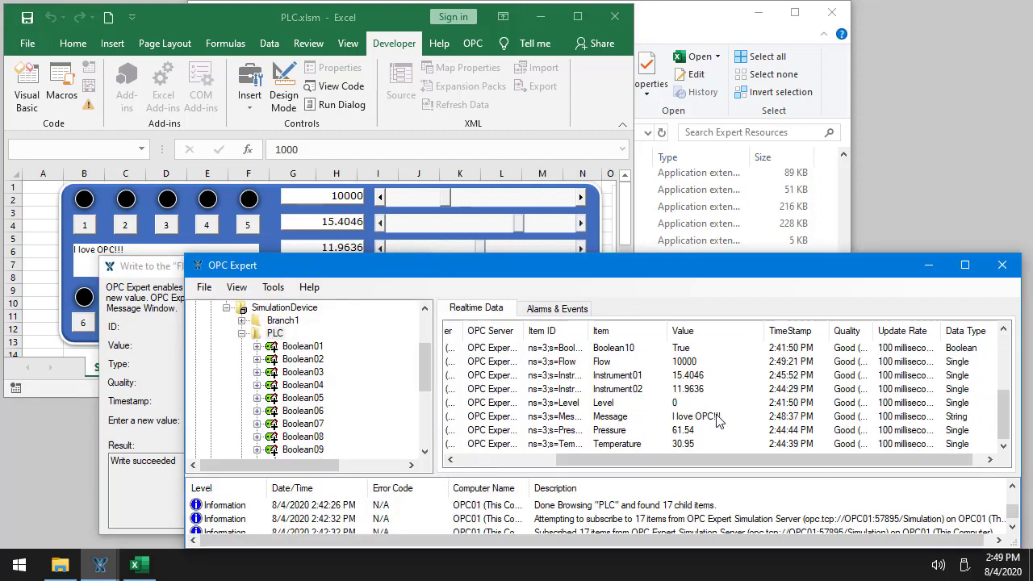
left_click(684, 365)
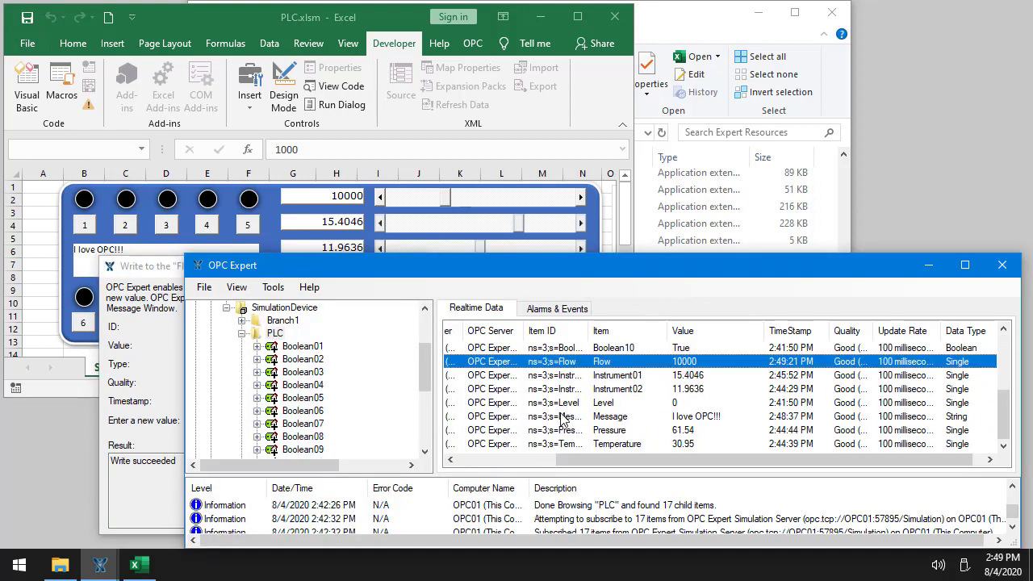
Create a Ramp signal generator calculation for Flow from 0 to 20000, with update rate 100 and time period 10000
left_click(167, 386)
left_click(359, 495)
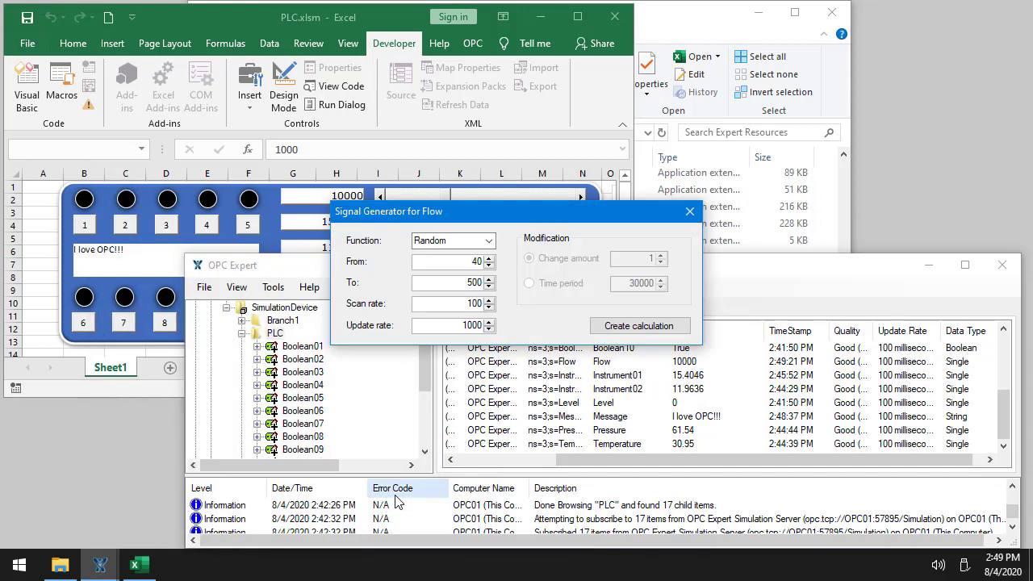
left_click(488, 242)
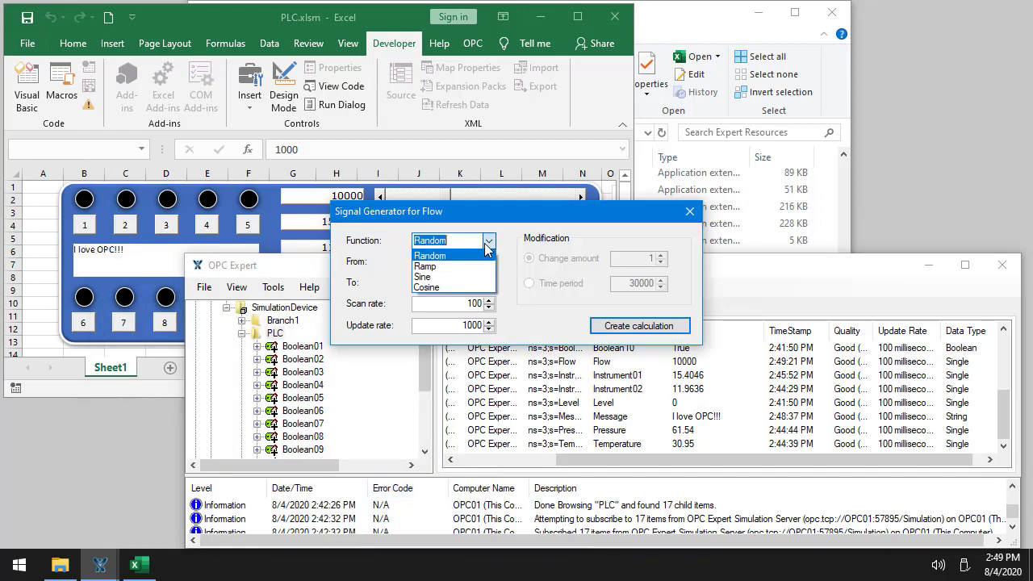
left_click(447, 268)
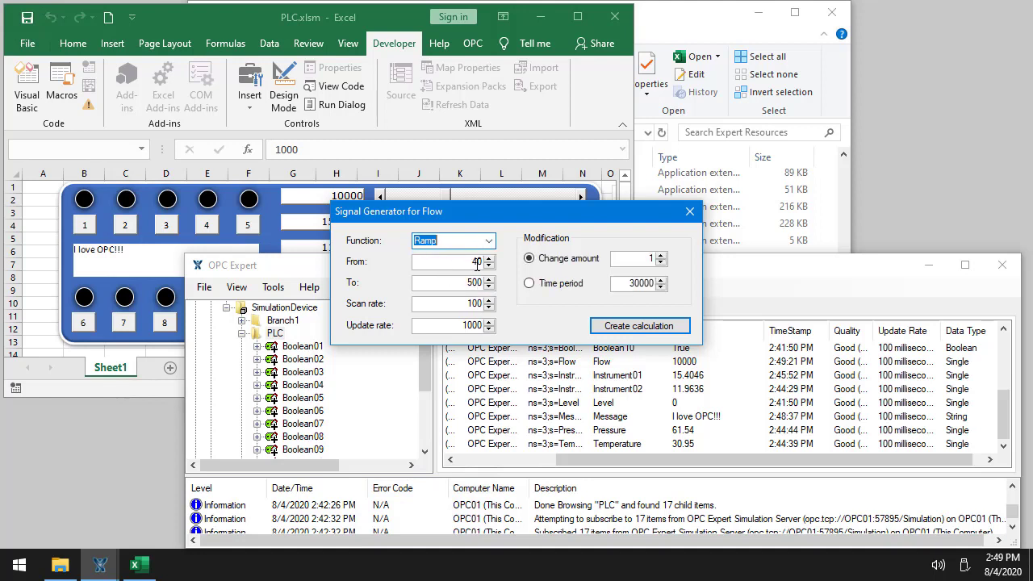
key("Tab")
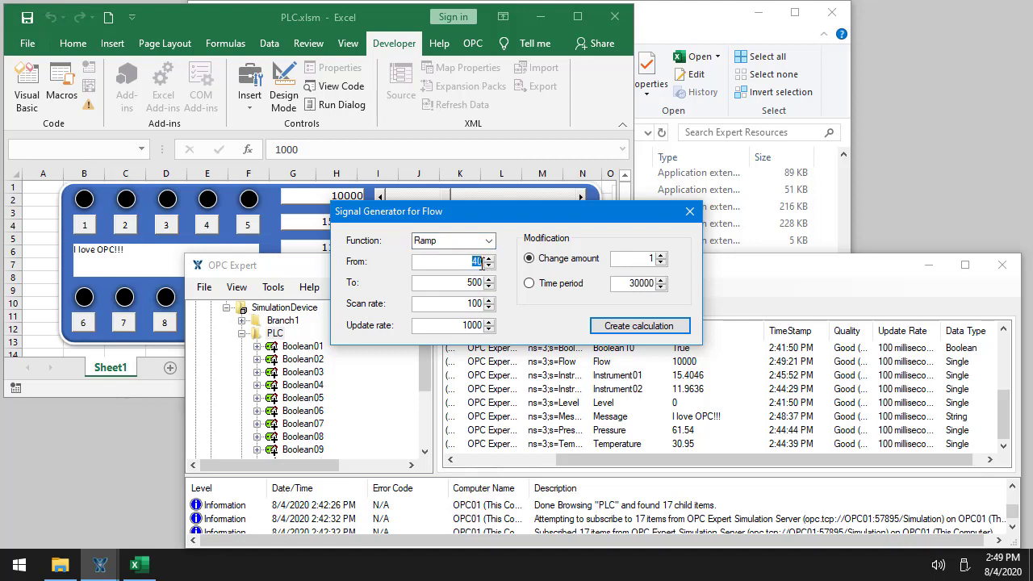
type("0")
key("Tab")
left_click(530, 283)
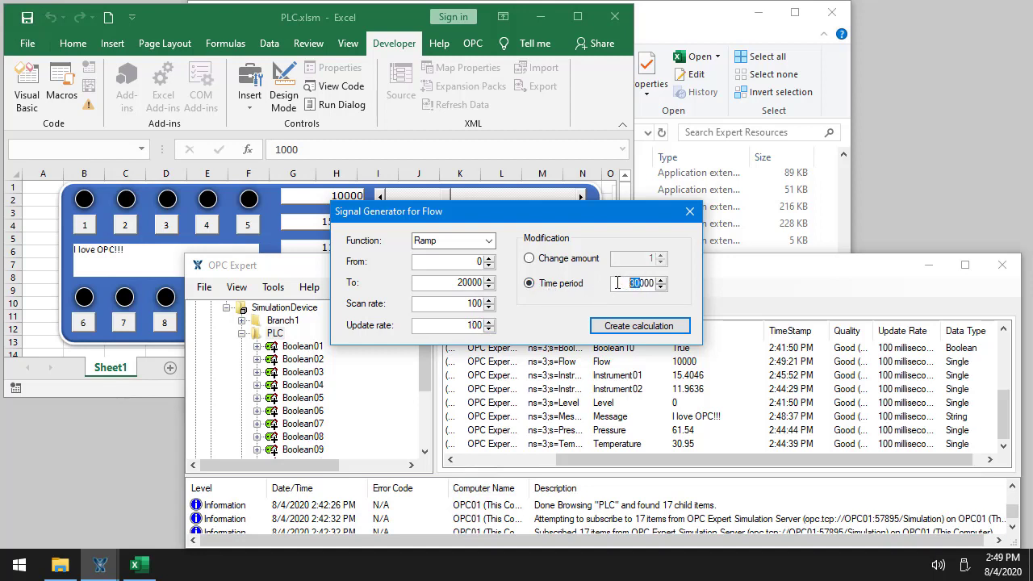
type("10")
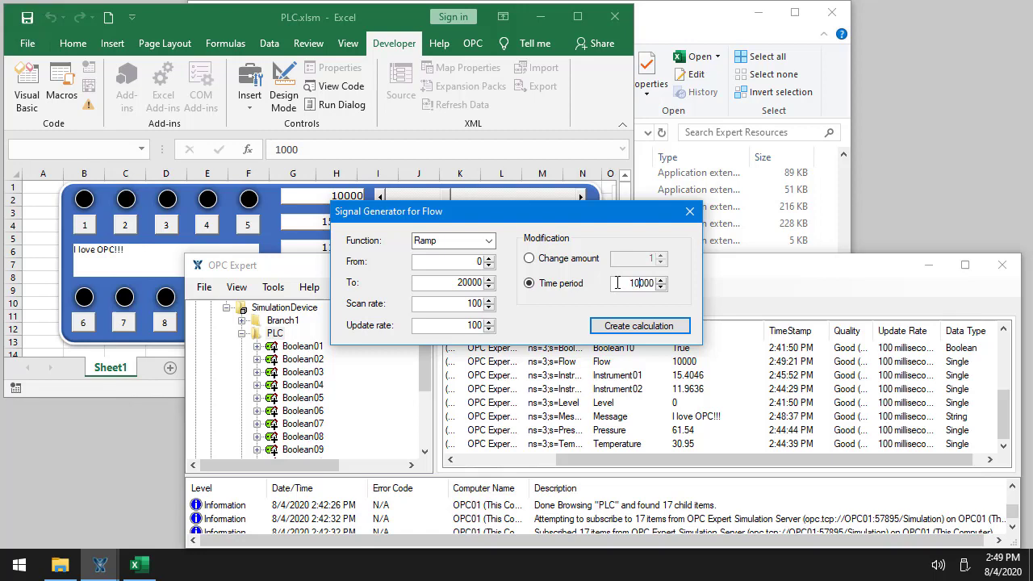
left_click(650, 326)
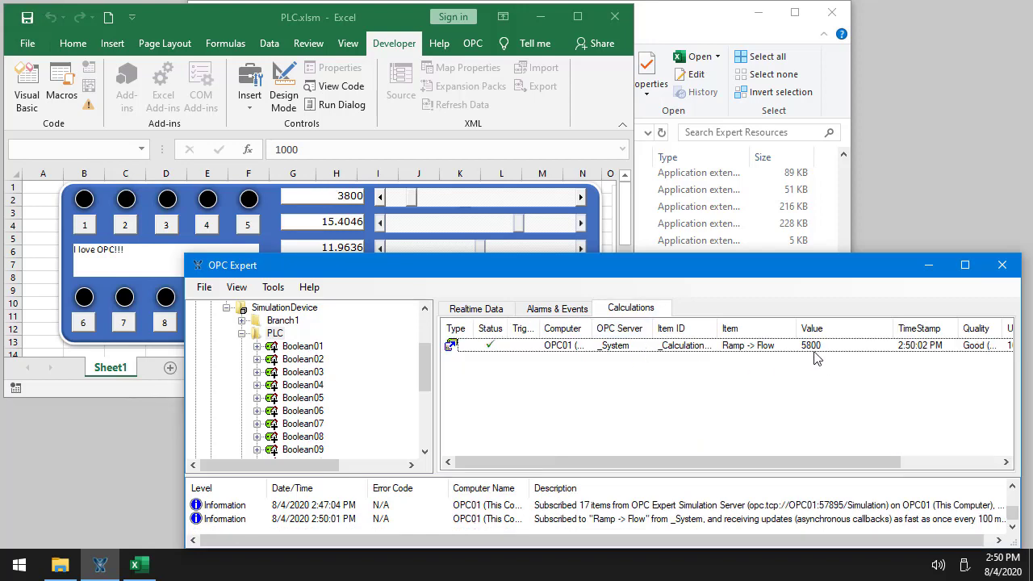
Return to the realtime data and select the Flow item to watch the ramp signal
left_click(484, 313)
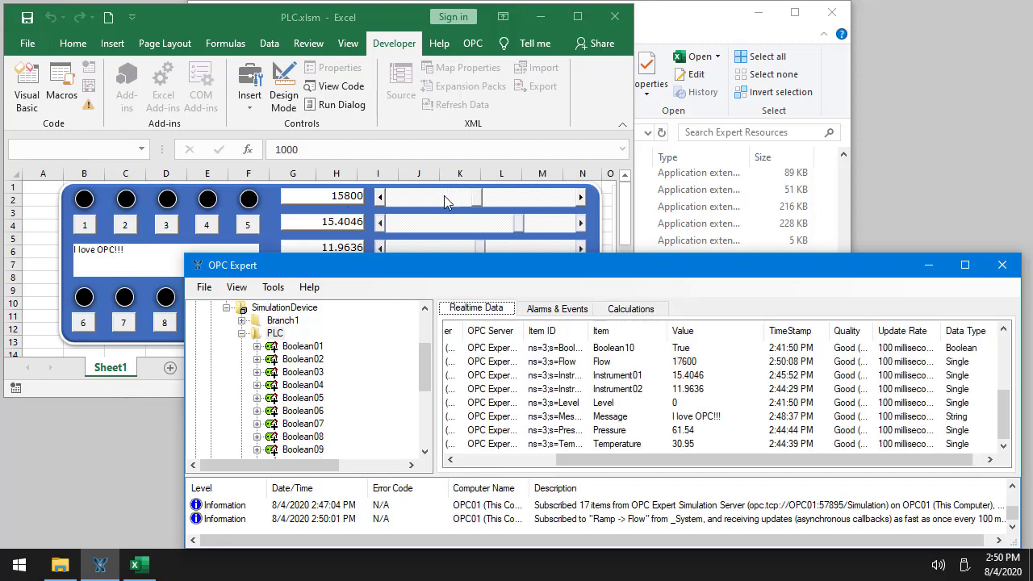
left_click(701, 363)
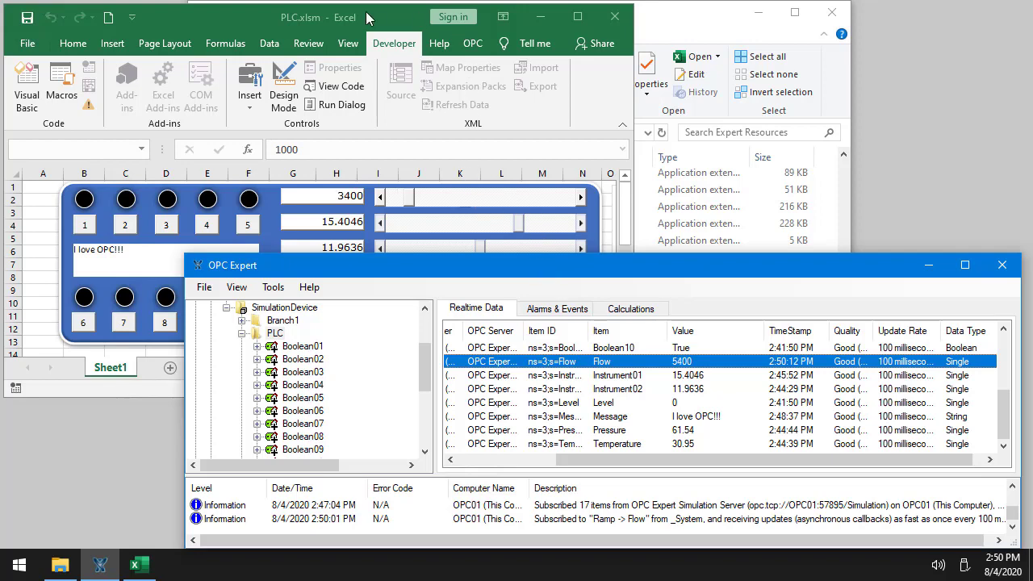
Switch to the PLC.xlsm workbook in Excel, maximize its window and move the focus to an empty cell
left_click(336, 21)
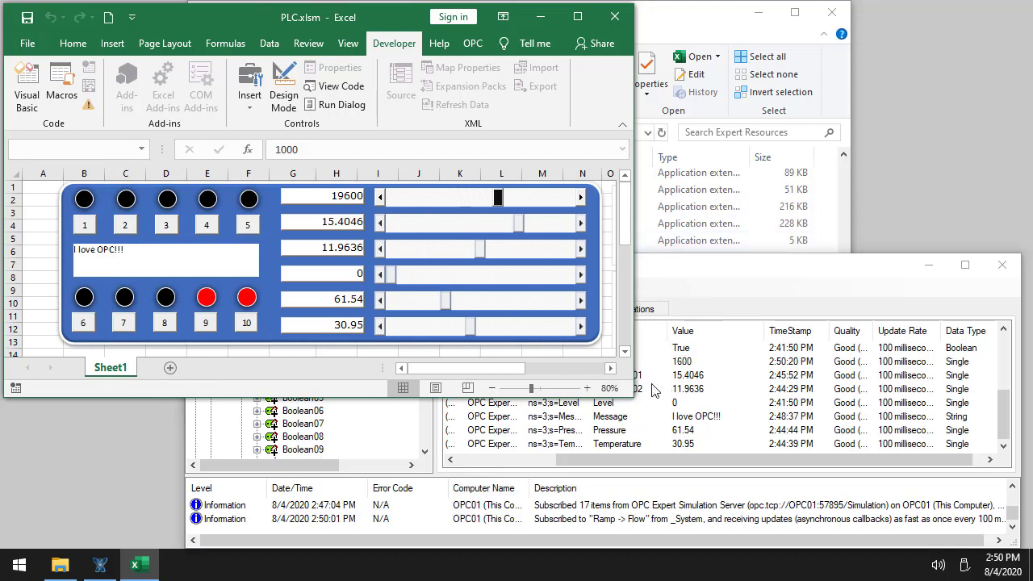
left_click(578, 17)
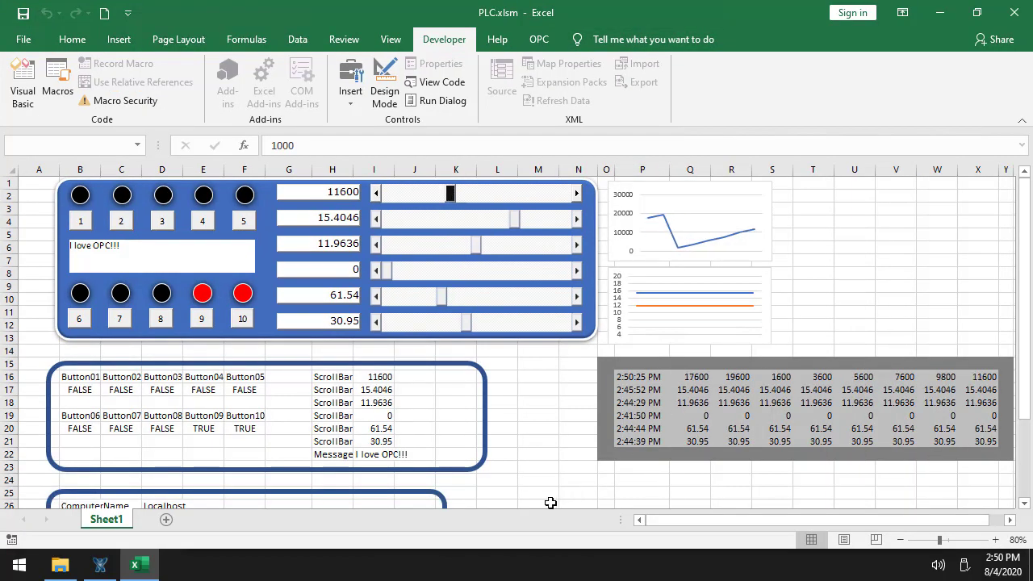
left_click(510, 477)
Set the sheet's OPC connection Update Rate in cell D28 to 100 and check the Flow trend chart
scroll(514, 475, "down", 2)
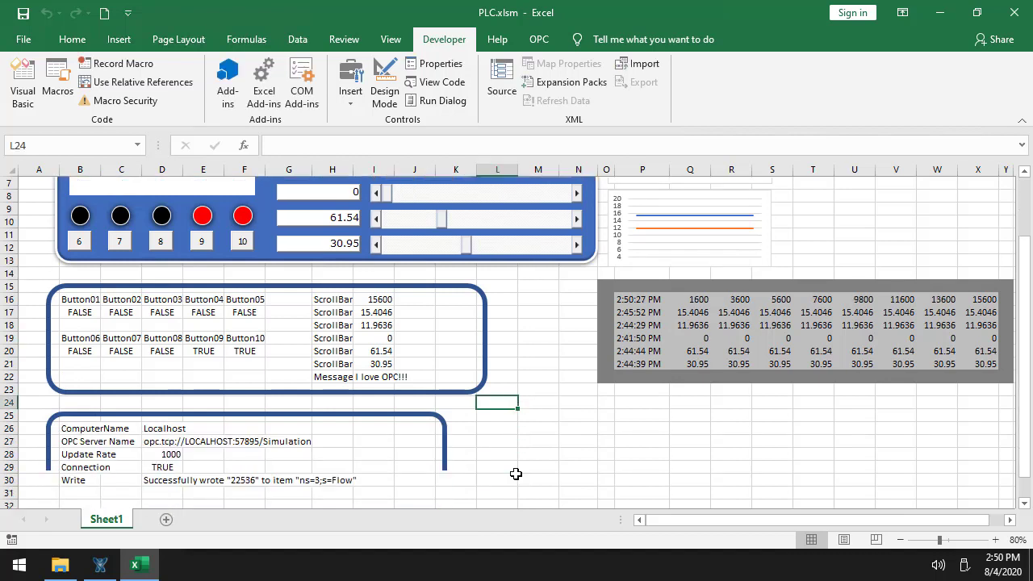
left_click(179, 456)
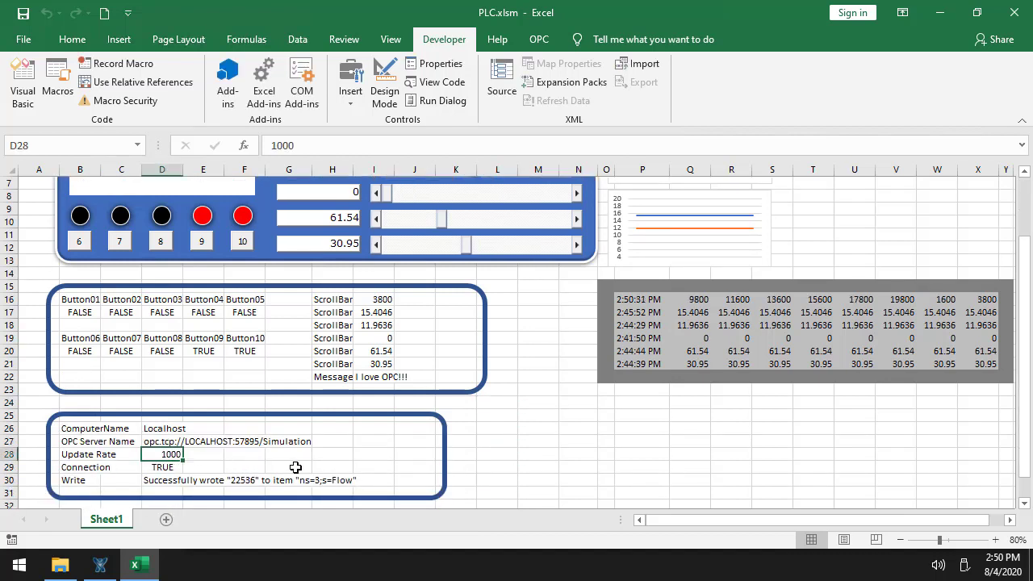
type("100")
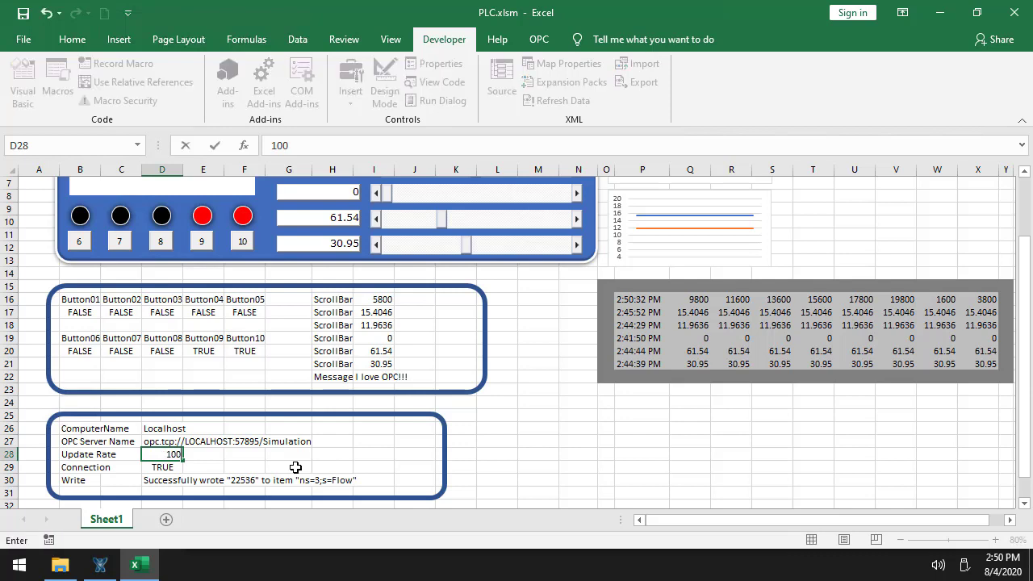
key("Return")
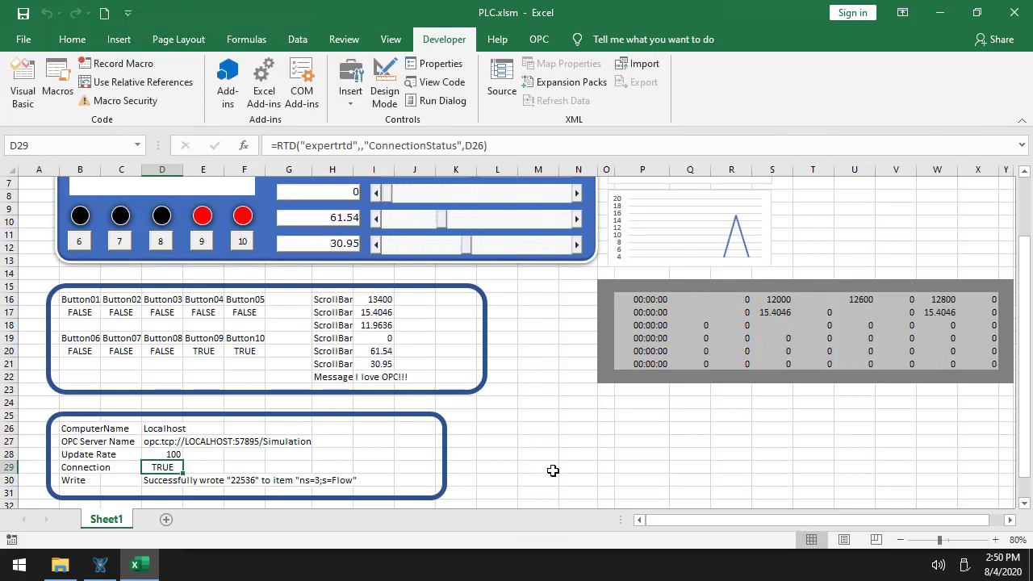
scroll(553, 470, "up", 2)
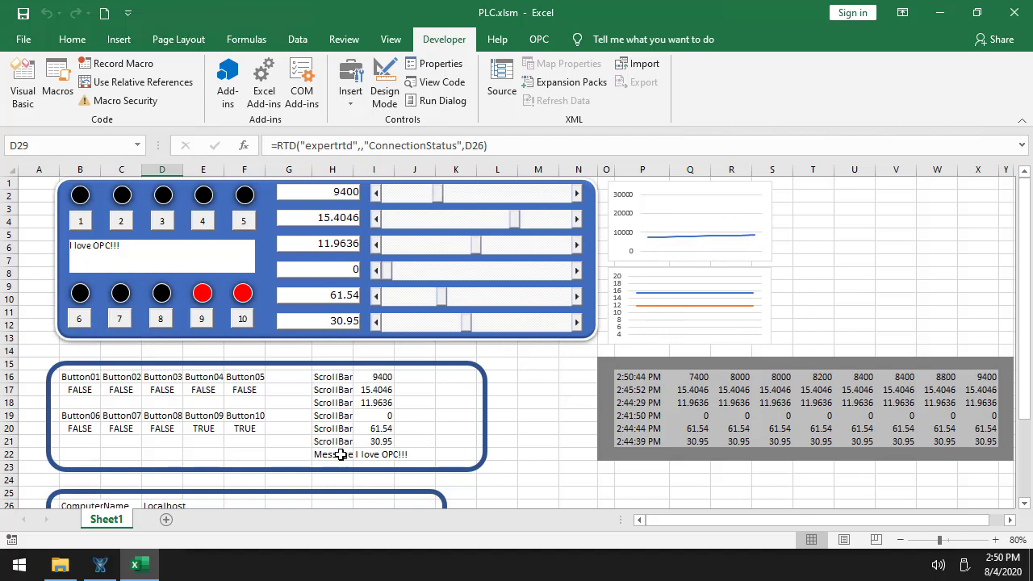
Set the Update Rate in cell D28 to 500 and return to the trend charts
scroll(319, 478, "down", 2)
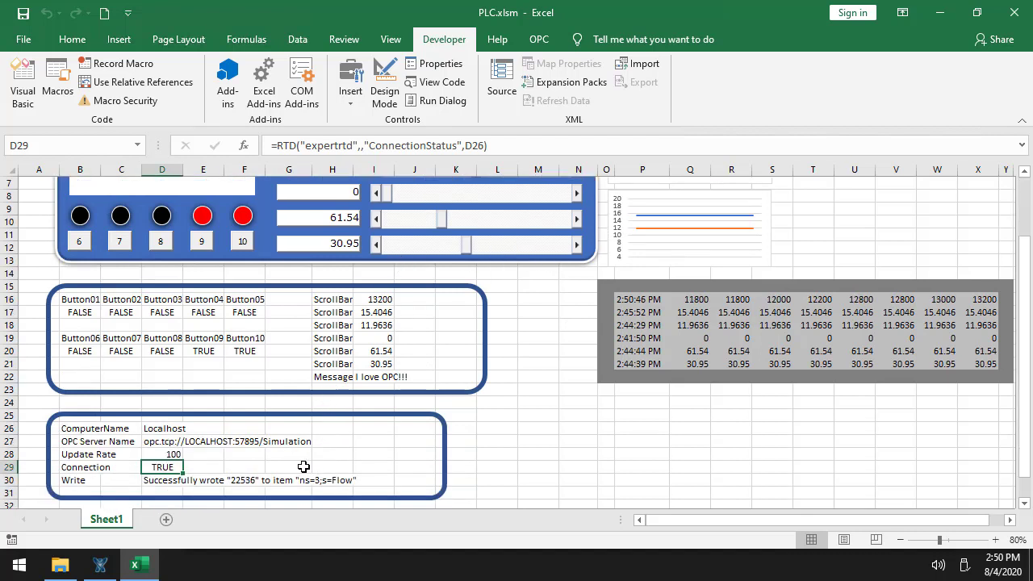
left_click(165, 454)
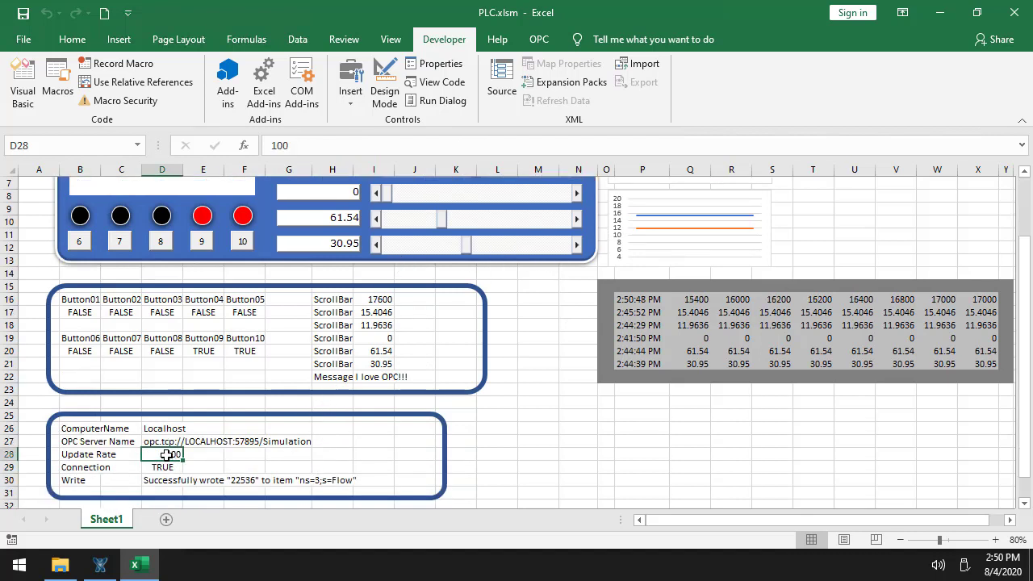
type("100")
key("Return")
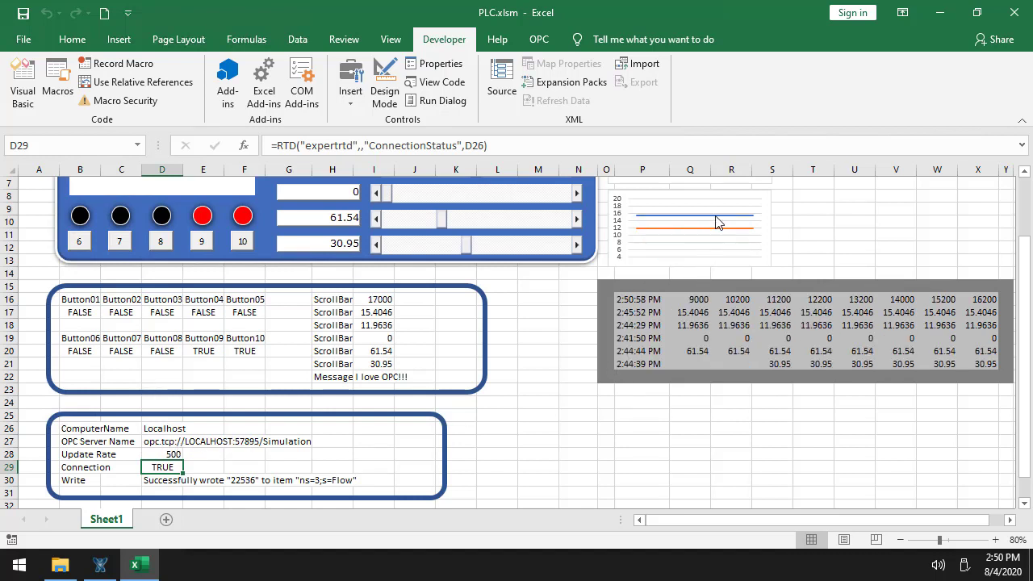
scroll(841, 303, "up", 2)
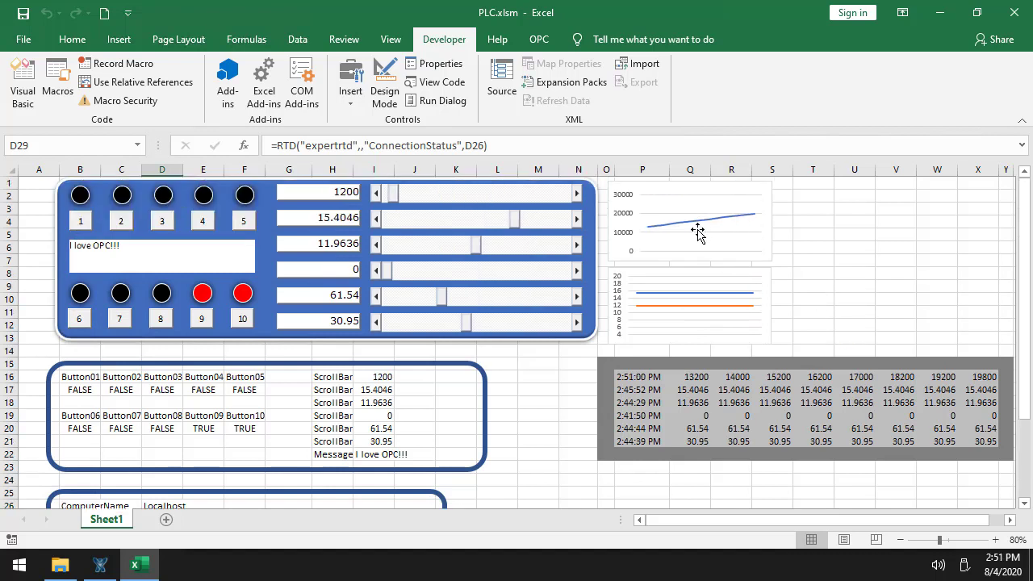